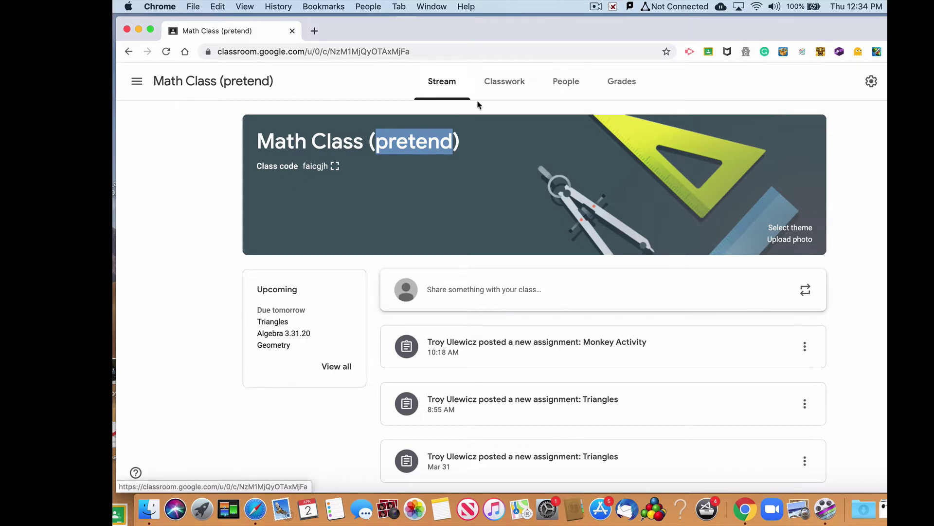
# Open the class's Google Calendar from the Math Class (pretend) Classwork page and go to Monday, April 6, 2020.
pyautogui.click(499, 88)
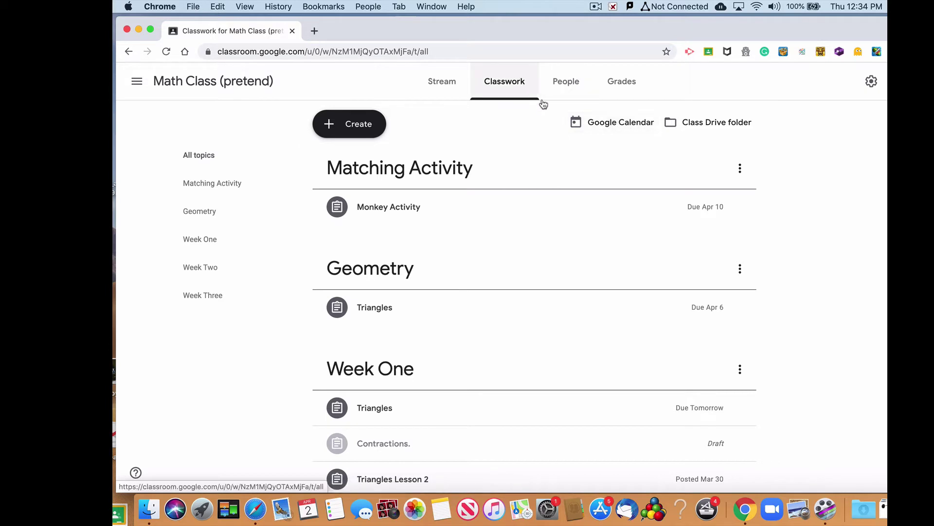
pyautogui.click(628, 125)
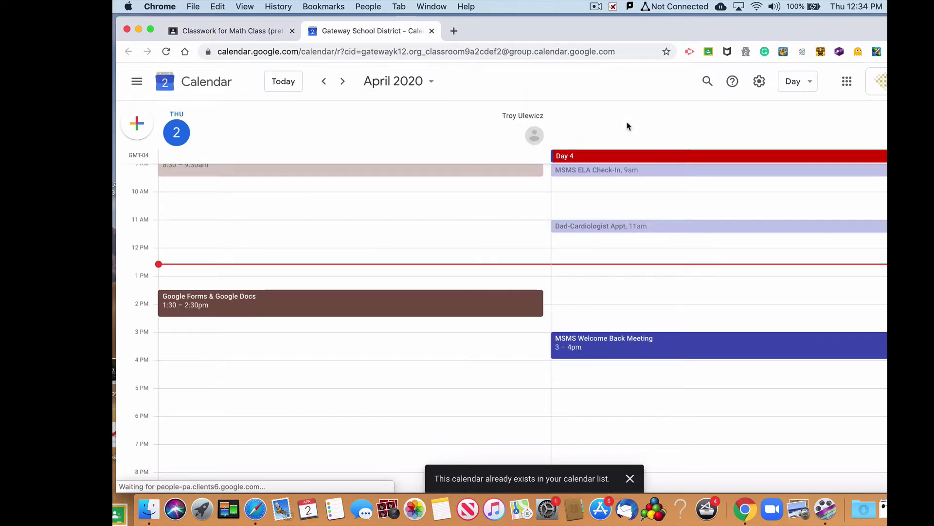
pyautogui.click(342, 81)
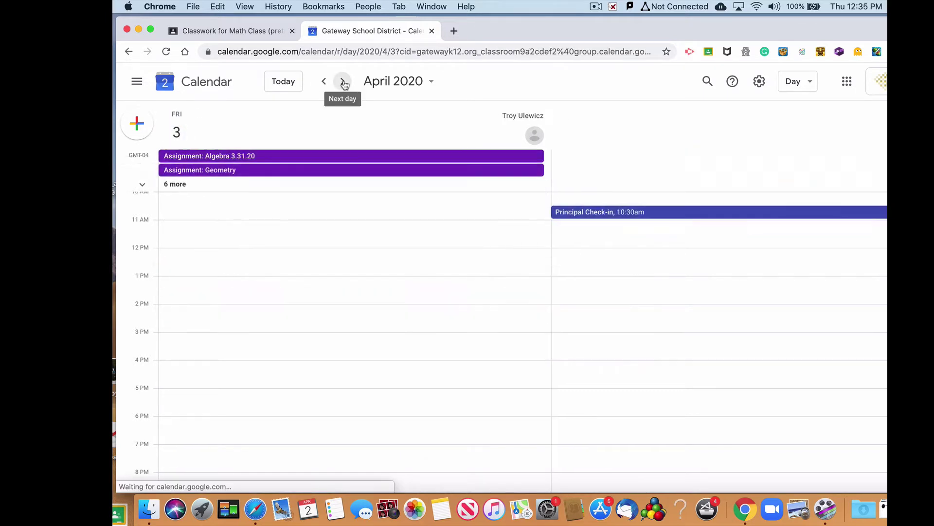
pyautogui.click(342, 81)
pyautogui.click(342, 81)
pyautogui.click(343, 81)
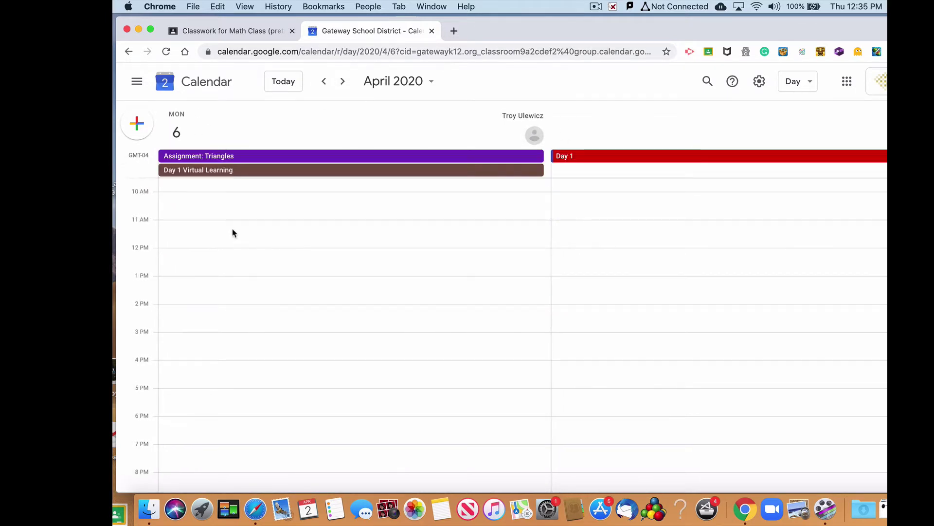
# Create an event titled "Office Hours" on April 6, 2020, from 10:00am to 11:00am.
pyautogui.click(165, 203)
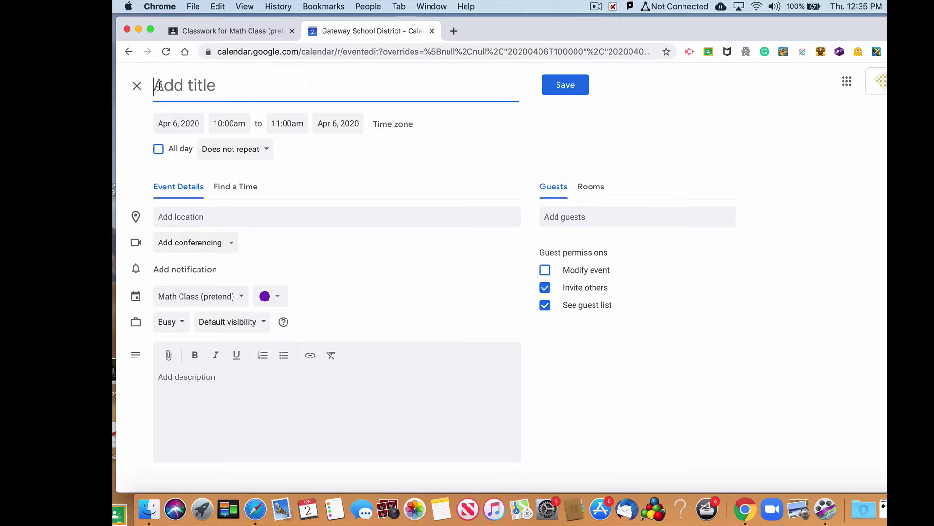
pyautogui.write('Office Hours')
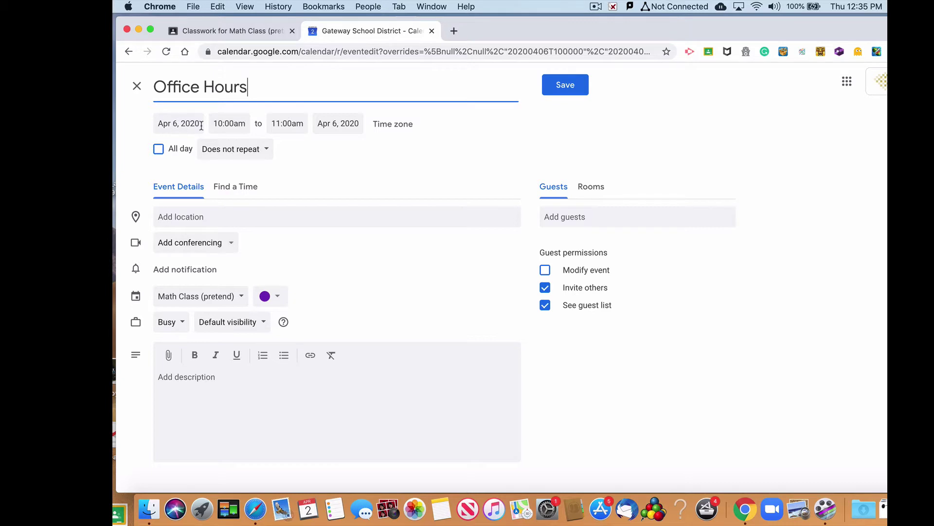
pyautogui.click(295, 128)
pyautogui.click(277, 129)
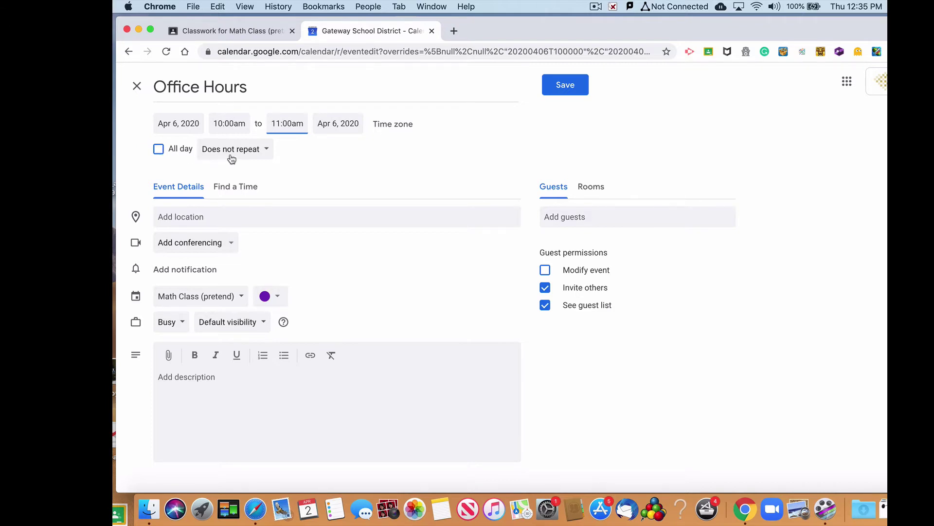
# Set the event to repeat every weekday (Monday to Friday), and open its custom recurrence settings.
pyautogui.click(267, 153)
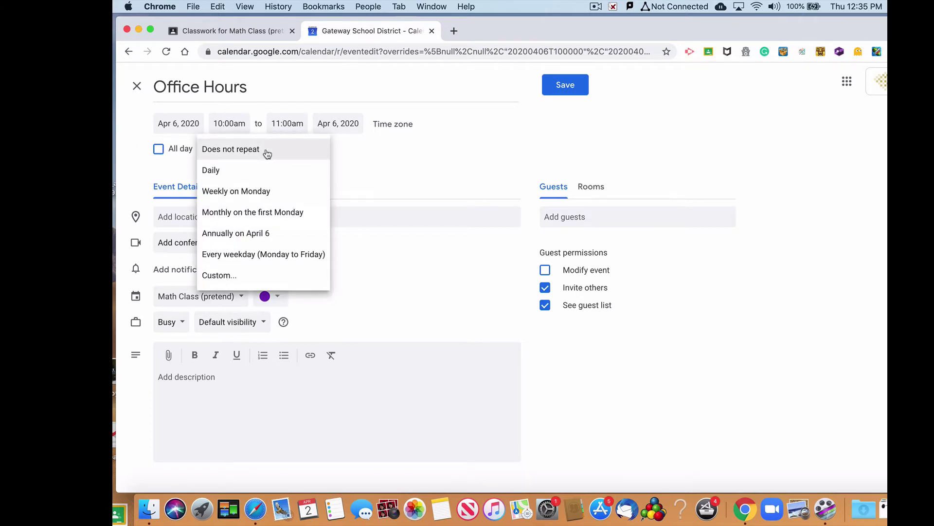
pyautogui.click(347, 159)
pyautogui.click(268, 150)
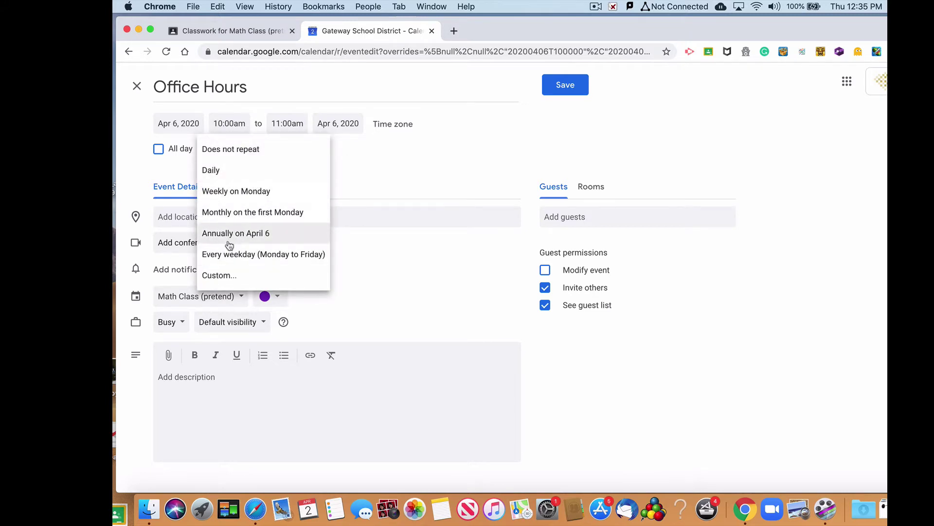
pyautogui.click(229, 256)
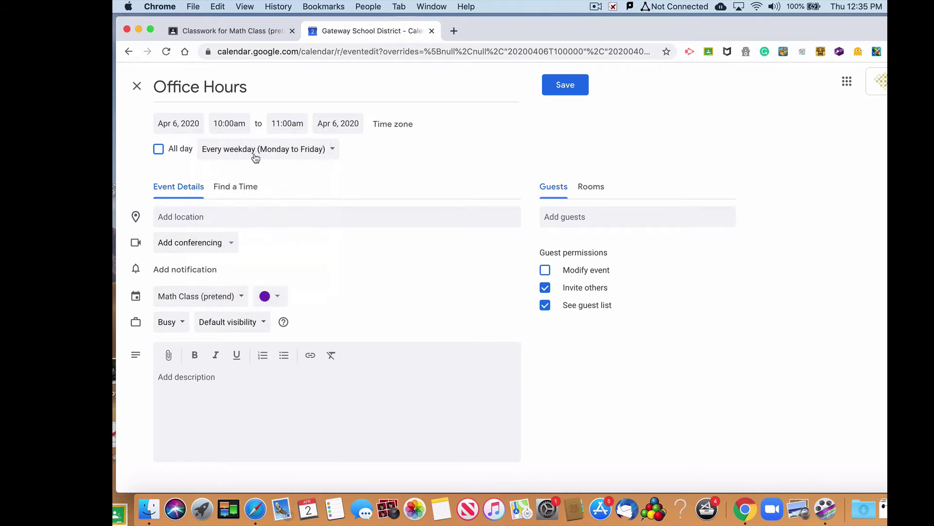
pyautogui.click(329, 154)
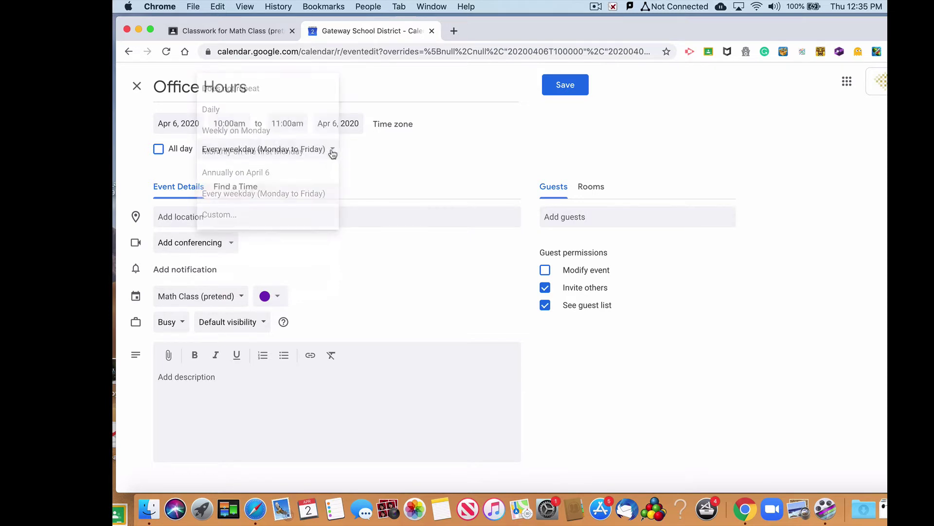
pyautogui.click(284, 221)
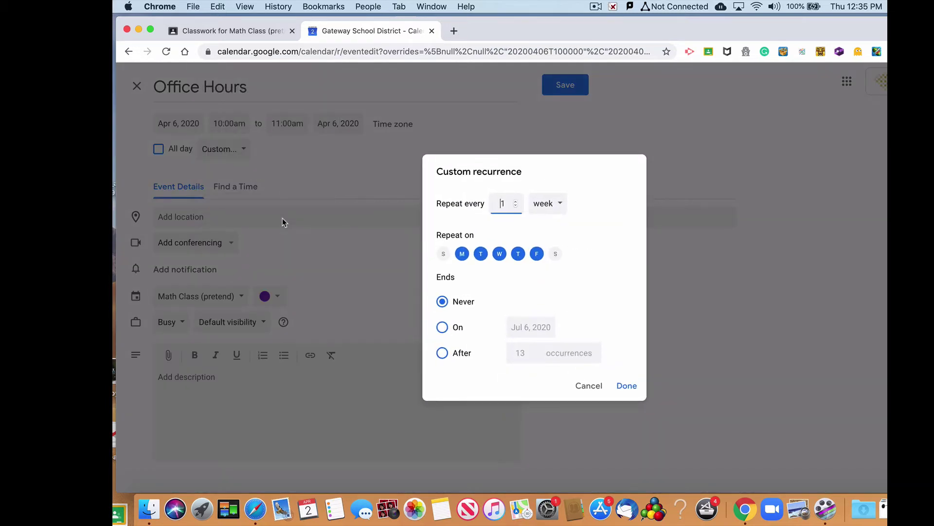
# Turn Tuesday and Thursday off and back on in the custom recurrence's repeat days.
pyautogui.click(482, 258)
pyautogui.click(519, 255)
pyautogui.click(480, 257)
pyautogui.click(521, 255)
# End the weekday recurrence on May 29, 2020, and apply the custom recurrence.
pyautogui.click(448, 330)
pyautogui.click(525, 333)
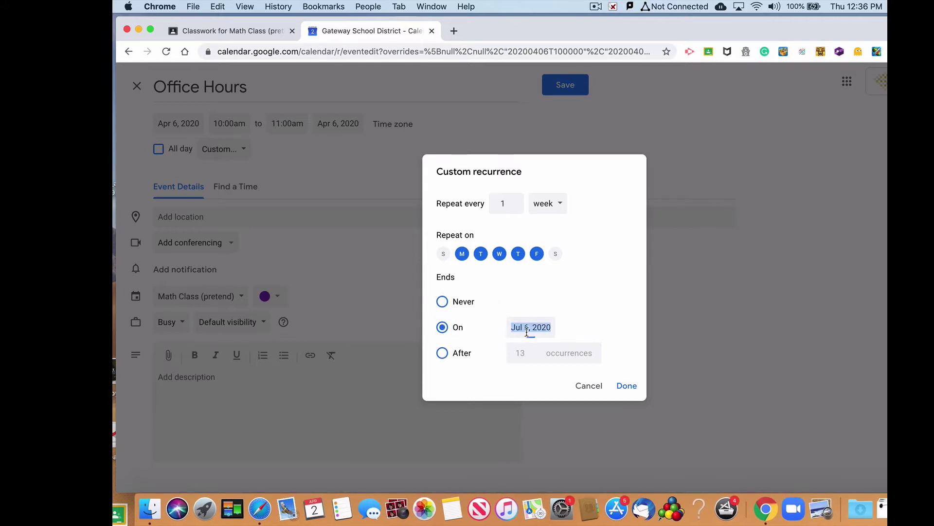
pyautogui.click(637, 352)
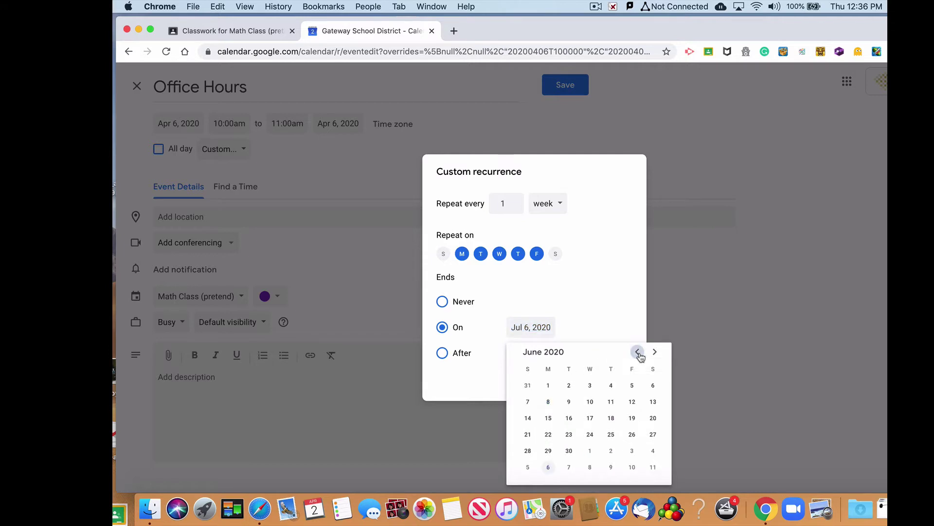
pyautogui.click(637, 351)
pyautogui.click(633, 451)
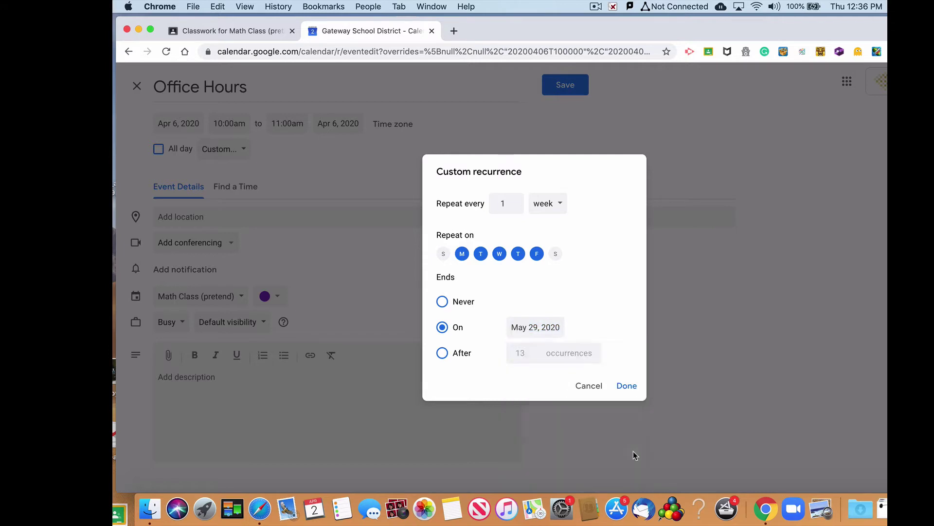
pyautogui.click(628, 386)
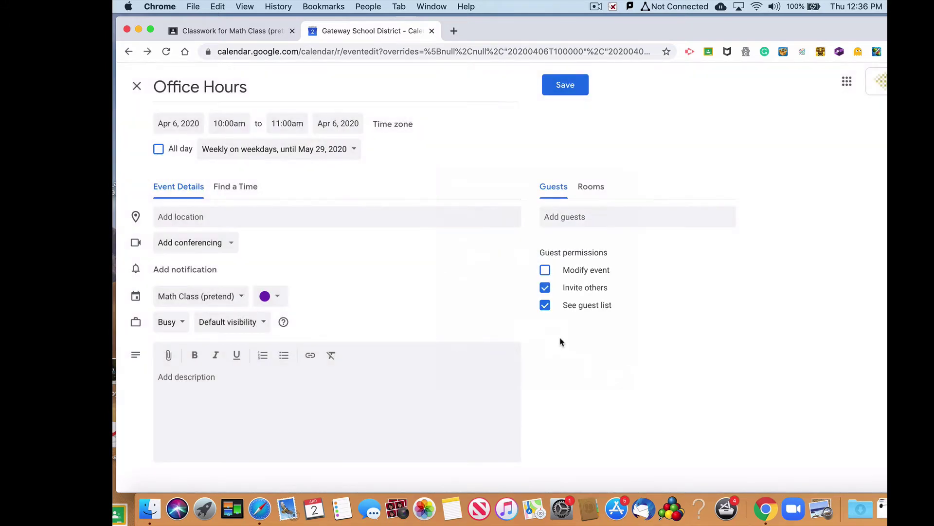
# Add Hangouts Meet conferencing to the Office Hours event.
pyautogui.click(234, 245)
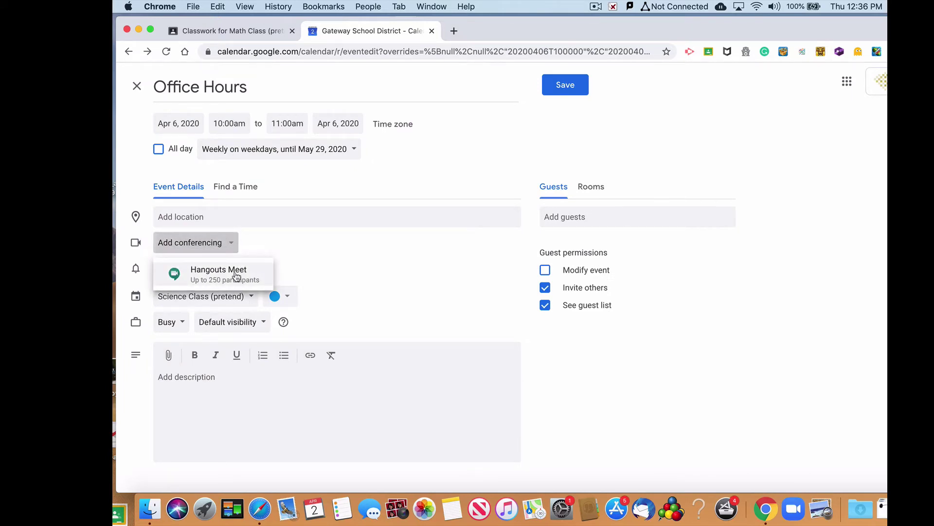
pyautogui.click(226, 278)
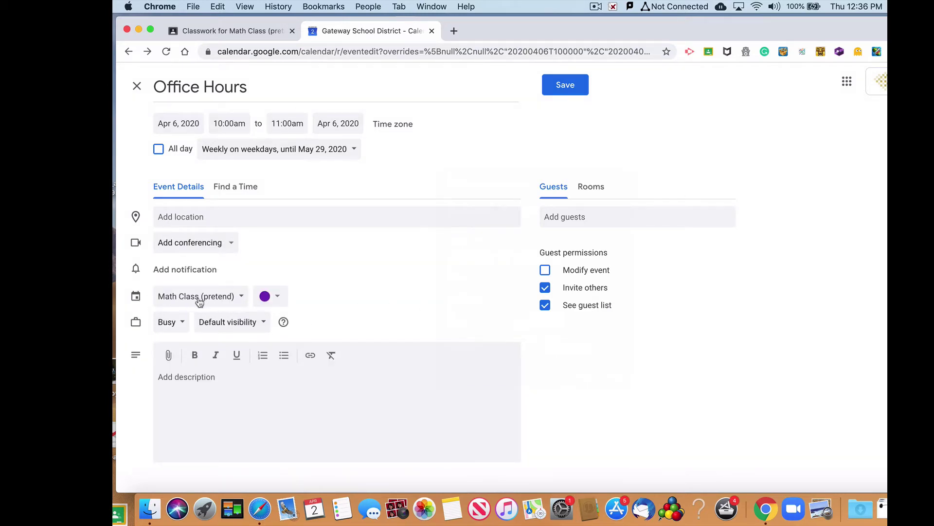
# Assign the event to the Science Class (pretend) calendar and set its color to light blue.
pyautogui.click(241, 298)
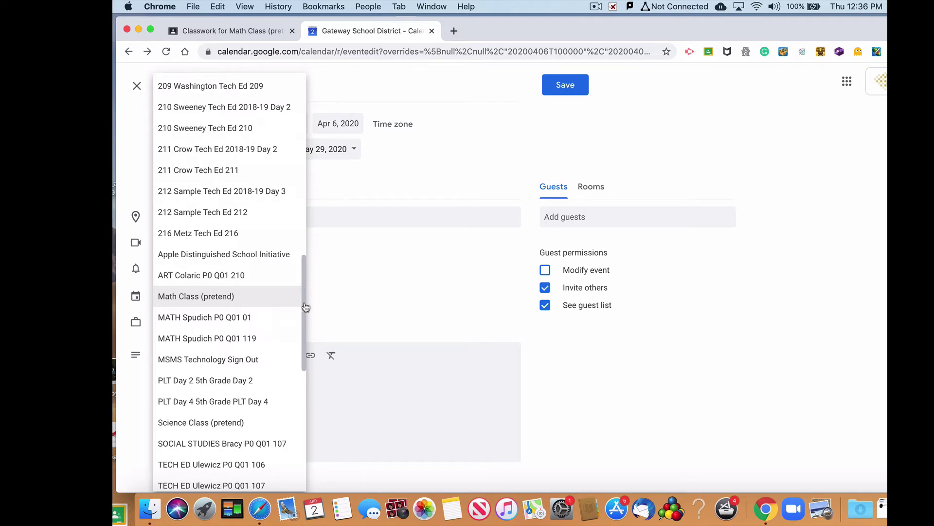
pyautogui.moveTo(305, 306); pyautogui.dragTo(304, 246)
pyautogui.scroll(-10, 301, 253)
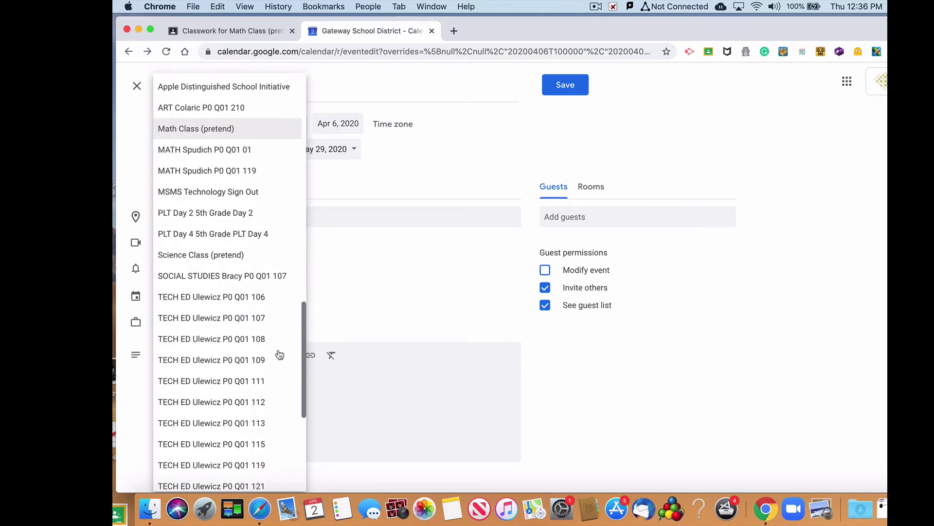
pyautogui.click(245, 245)
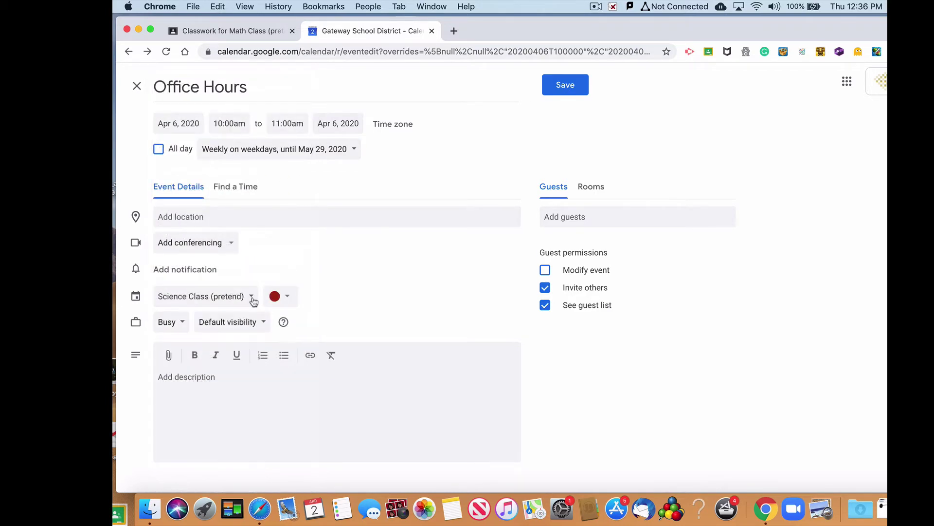
pyautogui.click(289, 298)
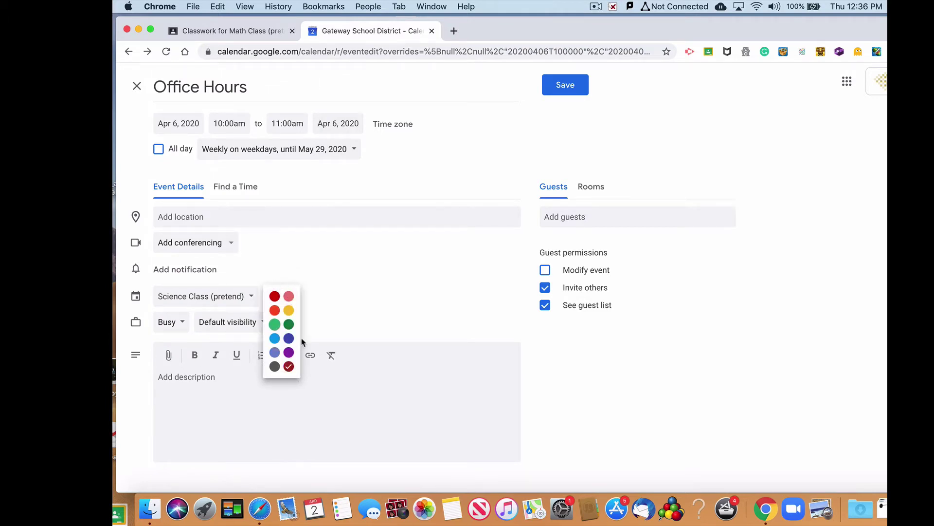
pyautogui.click(275, 338)
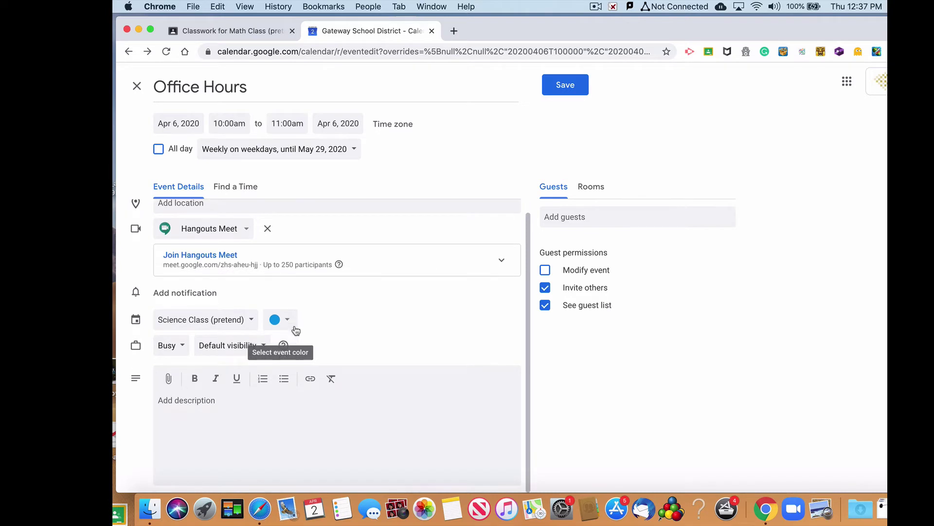
# Add the description "If you have any questions for our class, this is the time to come and ask them." and save the event.
pyautogui.click(220, 406)
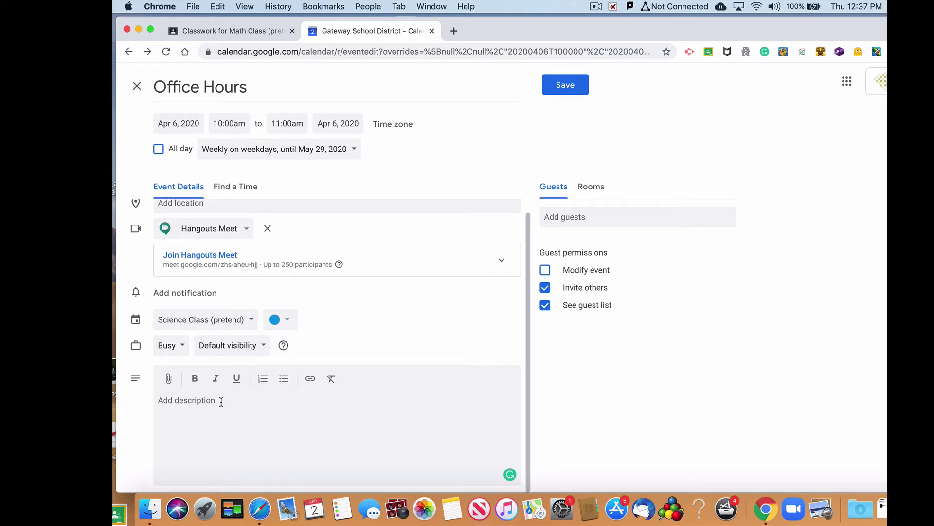
pyautogui.write('If you have any questions for our class')
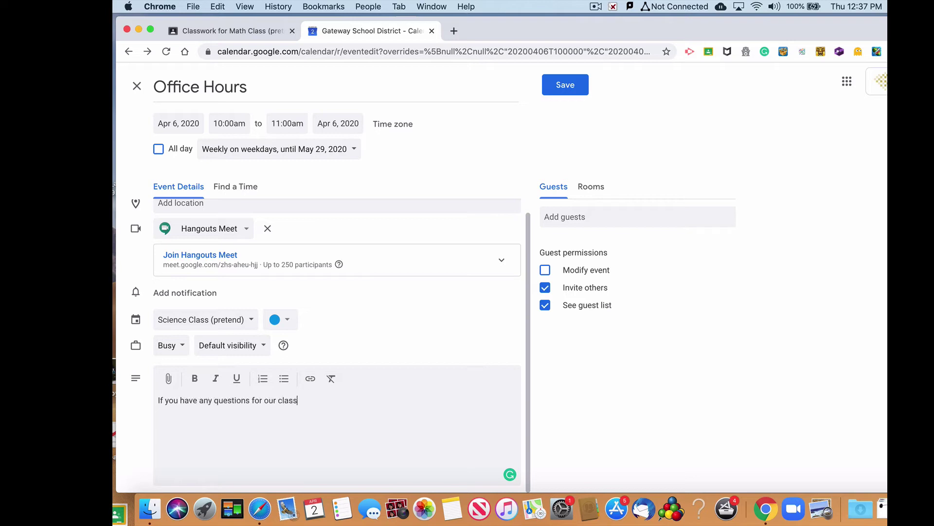
pyautogui.write(', this is the time to come and ')
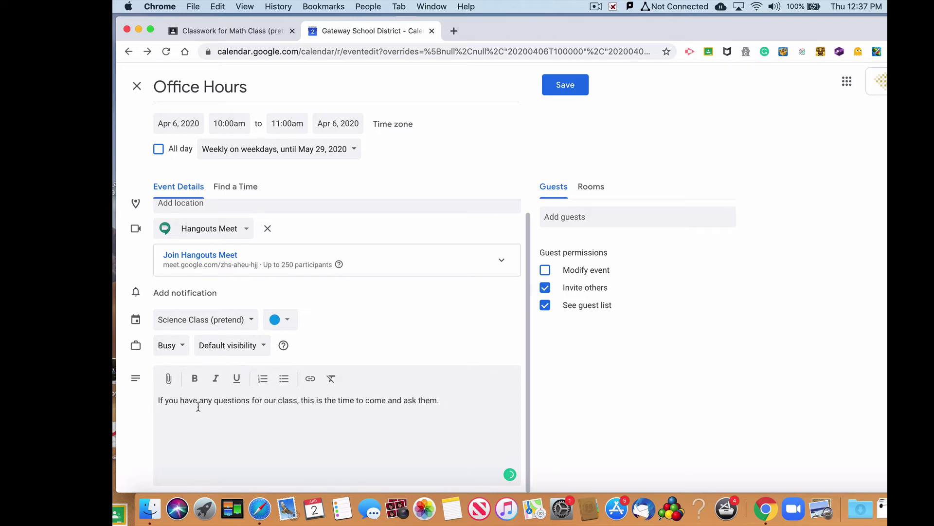
pyautogui.write('ask them.')
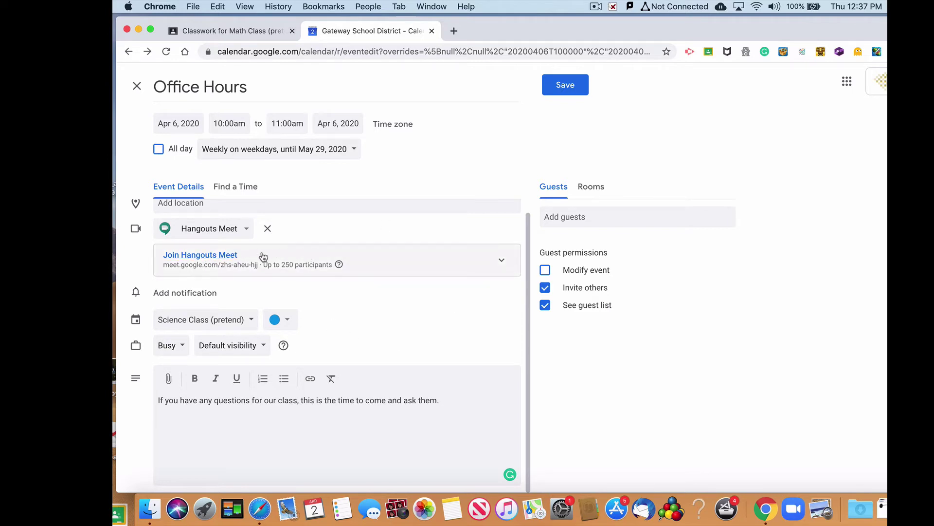
pyautogui.click(502, 261)
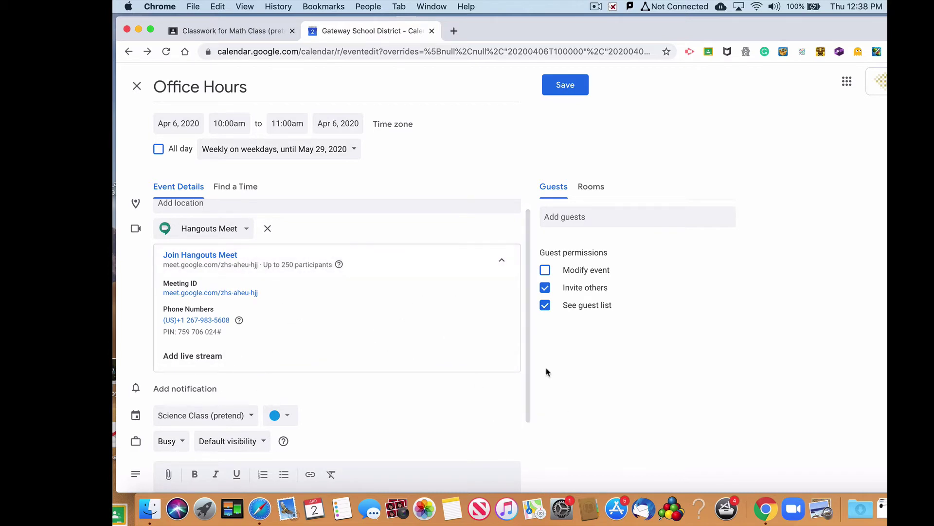
pyautogui.click(567, 86)
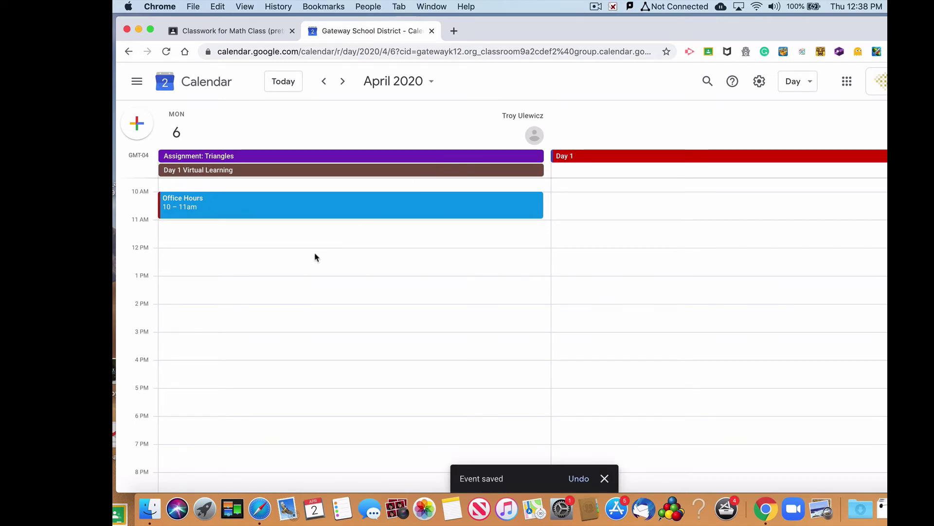
# Open the saved Office Hours event on April 6 and copy its Hangouts Meet joining information.
pyautogui.click(292, 214)
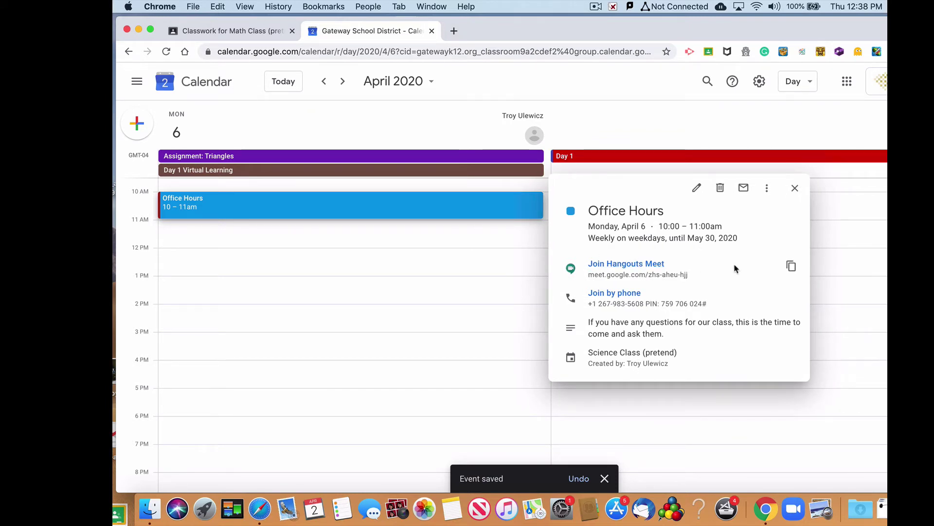
pyautogui.click(791, 267)
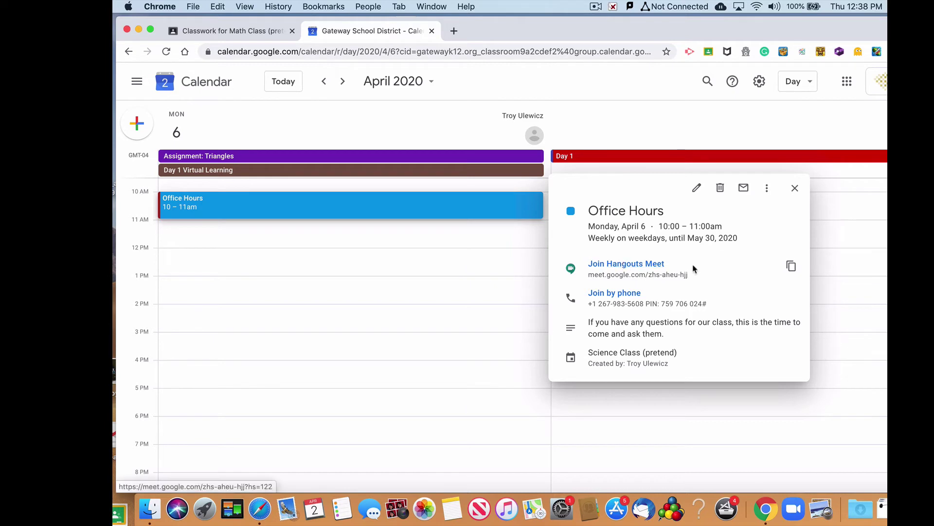
pyautogui.click(792, 267)
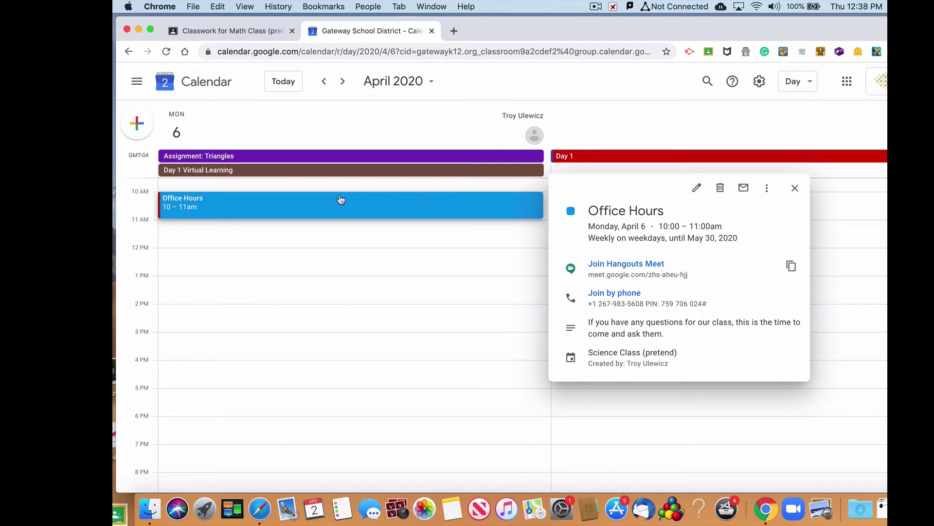
# Close the event details and check the recurring Office Hours on the days from April 7 to April 9.
pyautogui.click(616, 119)
pyautogui.click(343, 81)
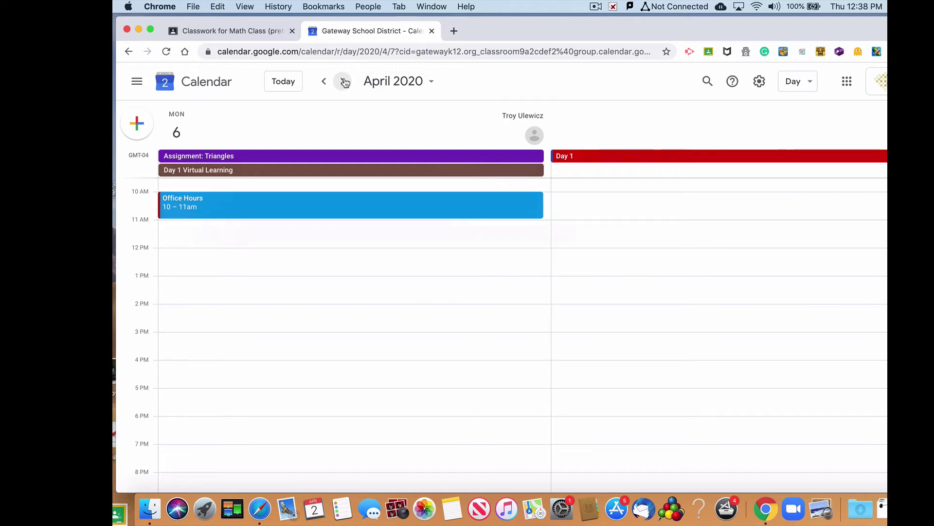
pyautogui.click(345, 83)
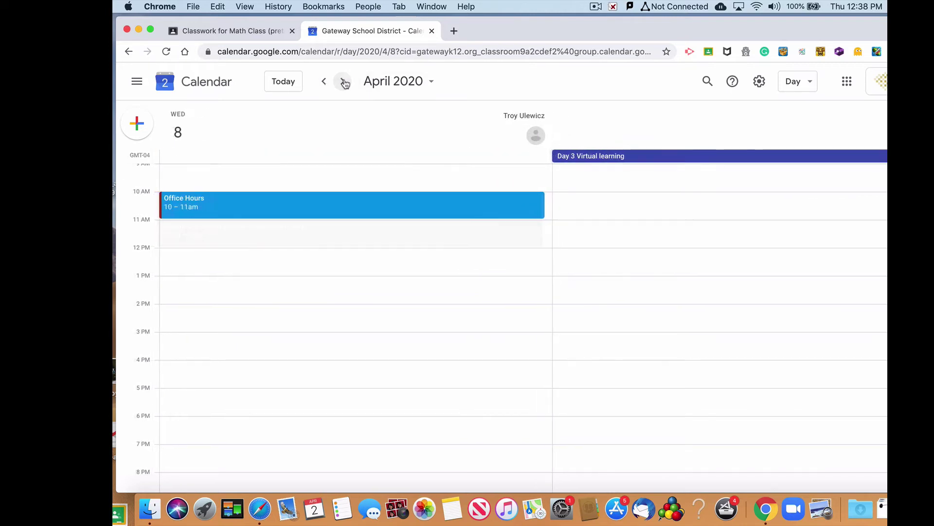
pyautogui.click(344, 83)
pyautogui.click(324, 84)
pyautogui.click(325, 83)
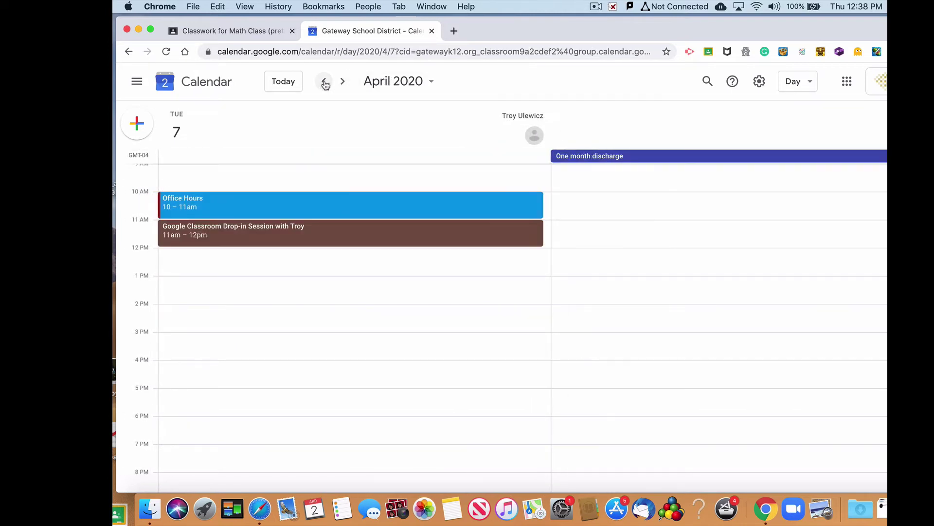
# Switch to Google Classroom, look at the Math Class (pretend) Stream, and reopen the class's Google Calendar from Classwork.
pyautogui.click(324, 84)
pyautogui.click(232, 32)
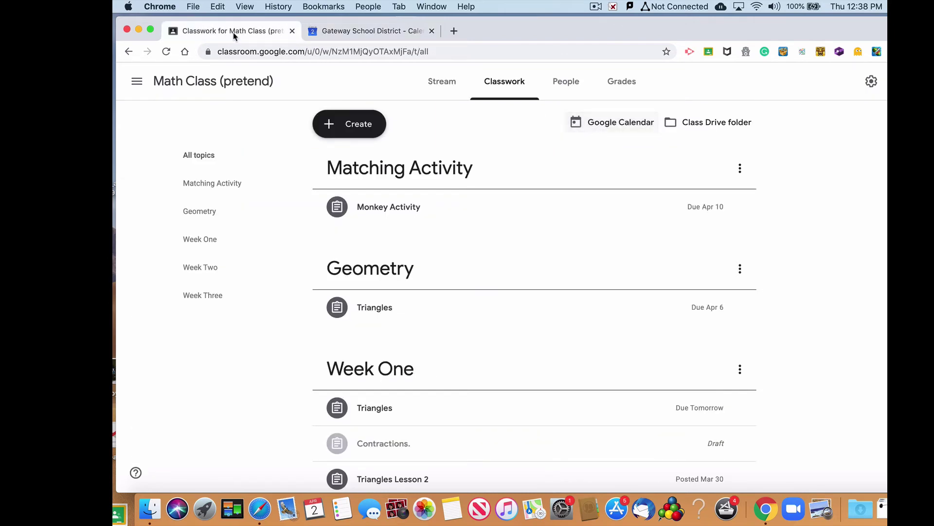
pyautogui.click(186, 83)
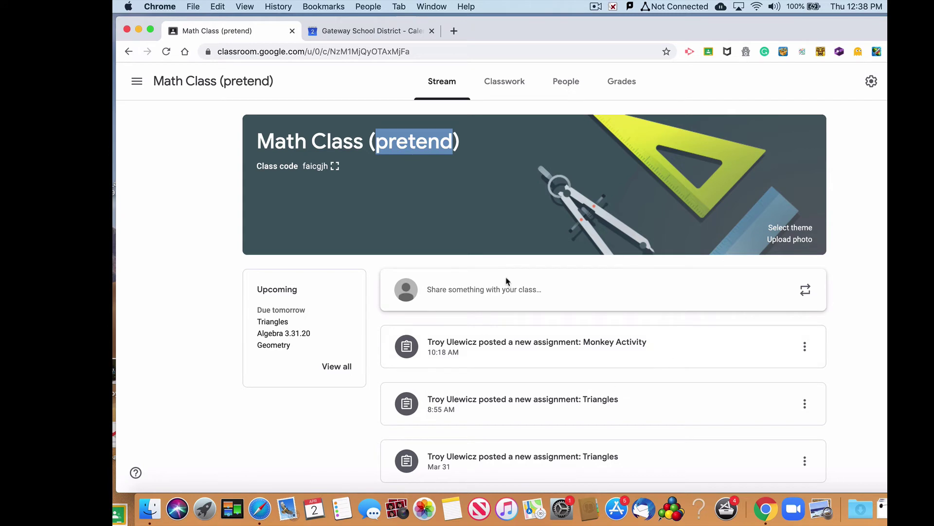
pyautogui.click(517, 84)
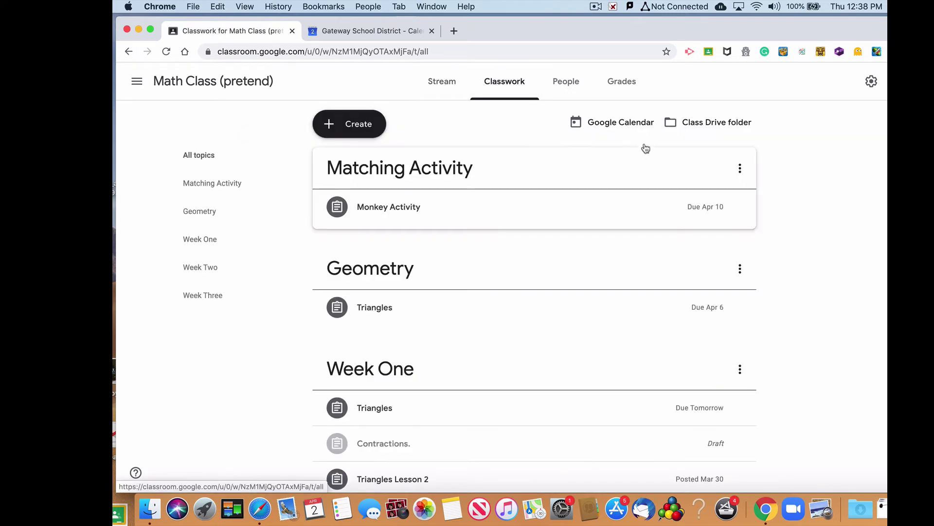
pyautogui.click(630, 125)
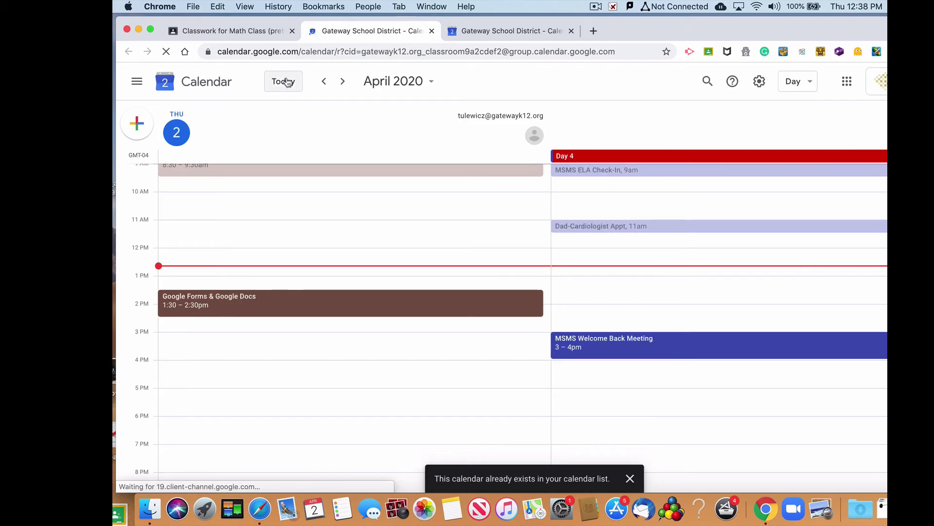
# Go forward from today and check the recurring Office Hours on the days from April 6 to April 8.
pyautogui.click(343, 82)
pyautogui.click(343, 82)
pyautogui.click(343, 81)
pyautogui.click(343, 82)
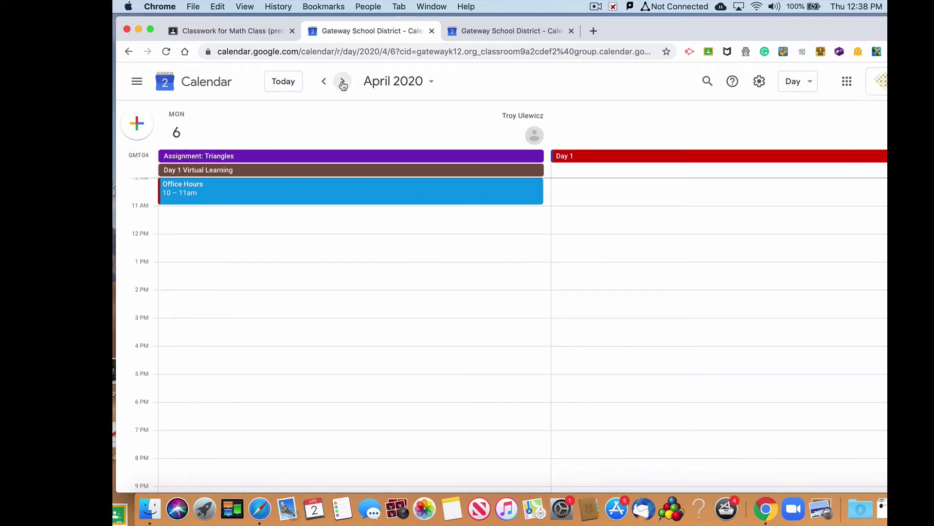
pyautogui.click(344, 81)
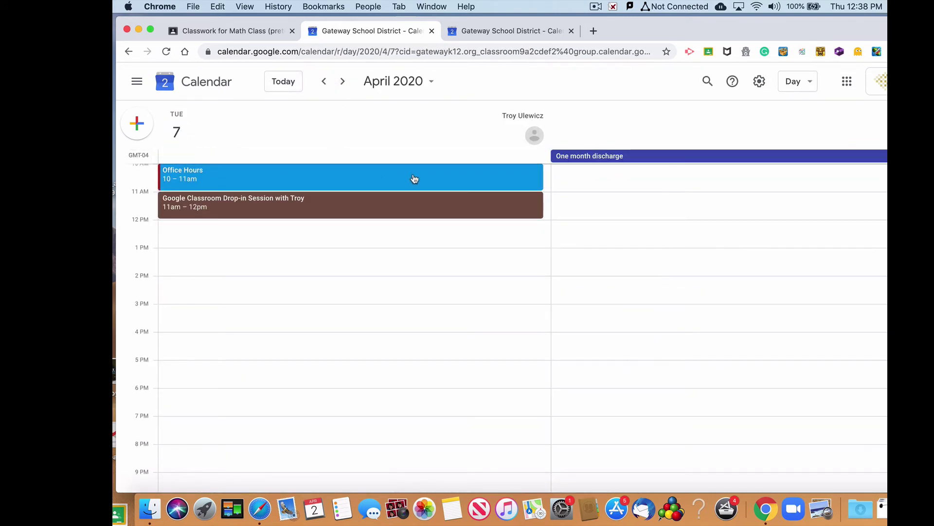
pyautogui.click(343, 81)
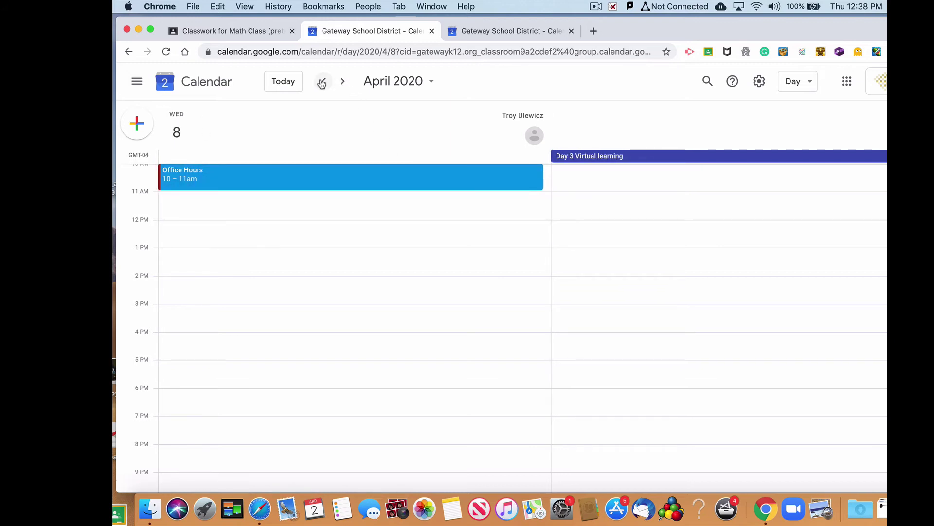
# Go back through the days to today, return to April 7, and examine its Office Hours event.
pyautogui.click(323, 81)
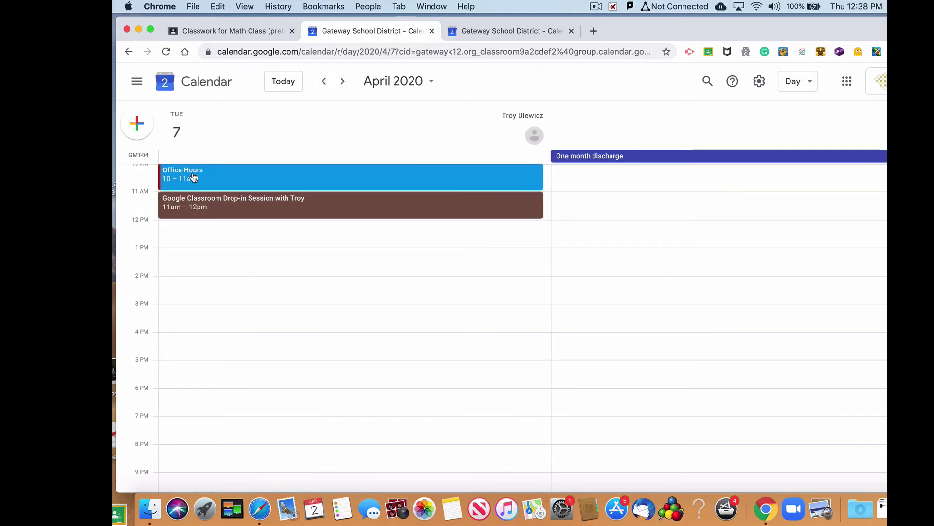
pyautogui.click(323, 82)
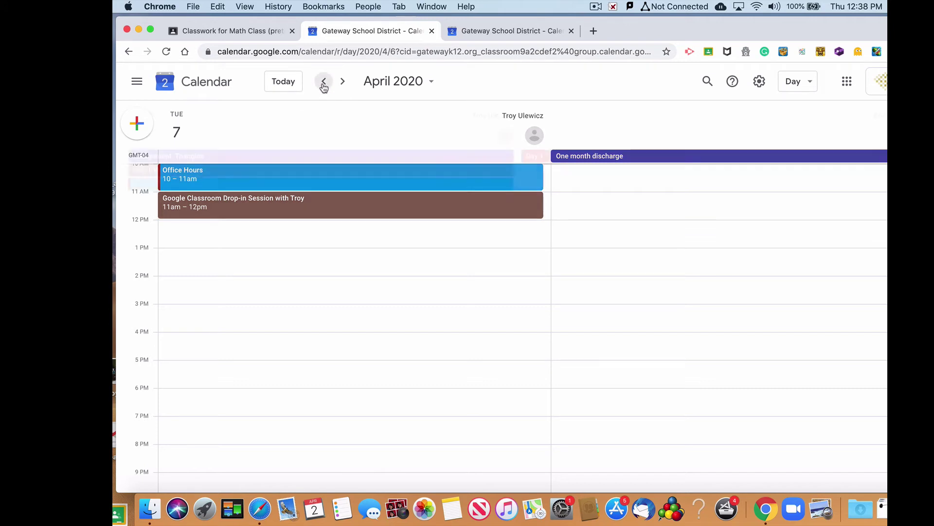
pyautogui.click(323, 81)
pyautogui.click(324, 82)
pyautogui.click(323, 82)
pyautogui.click(323, 82)
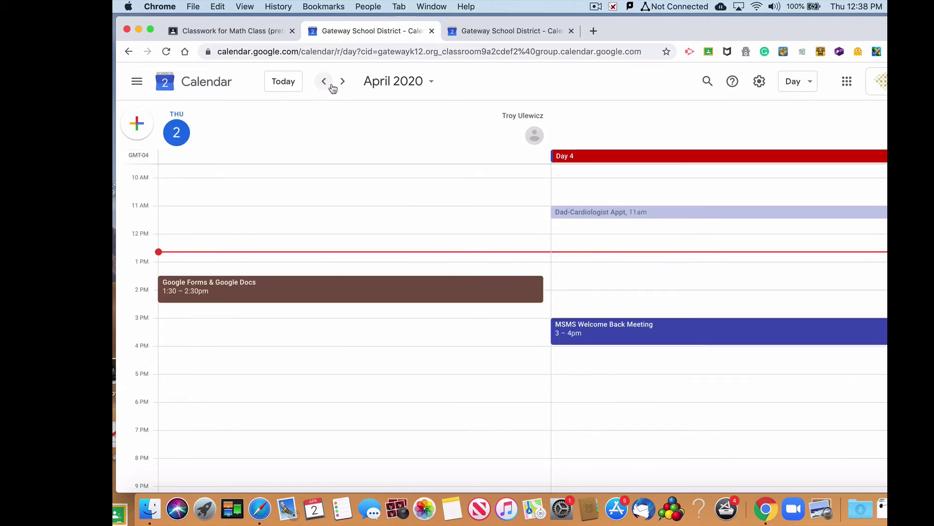
pyautogui.click(342, 82)
pyautogui.click(343, 82)
pyautogui.click(343, 82)
pyautogui.click(343, 82)
pyautogui.click(343, 82)
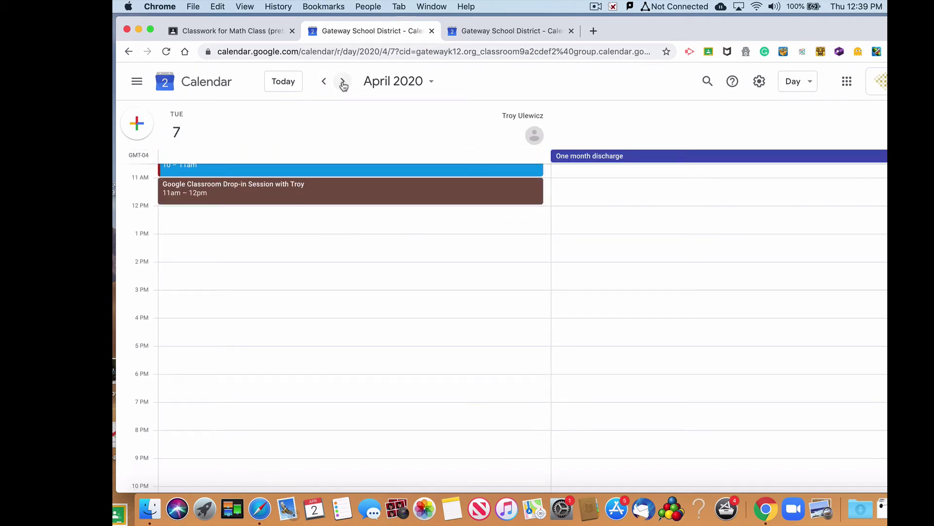
pyautogui.scroll(3, 320, 215)
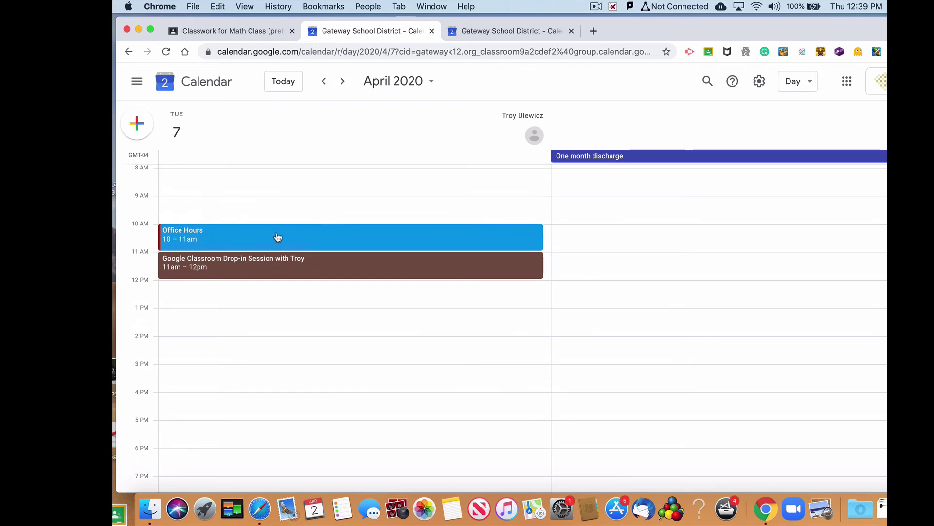
# Return to Google Classroom and create a new Classwork material for Math Class (pretend) titled "Office Hours".
pyautogui.click(237, 32)
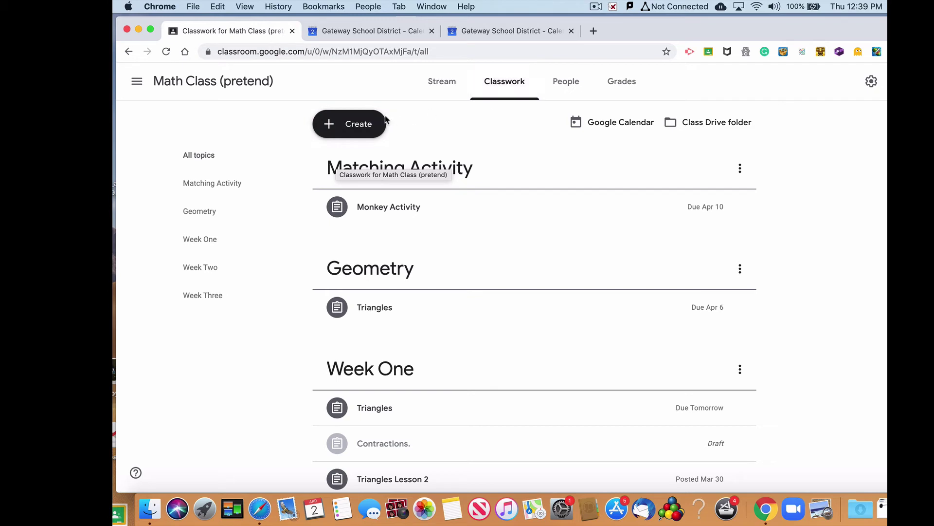
pyautogui.click(443, 82)
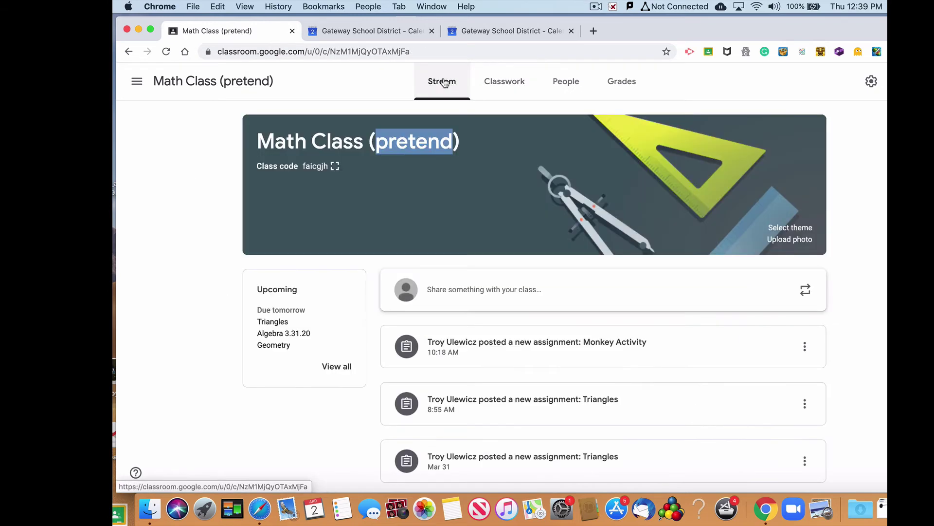
pyautogui.click(501, 83)
pyautogui.click(368, 126)
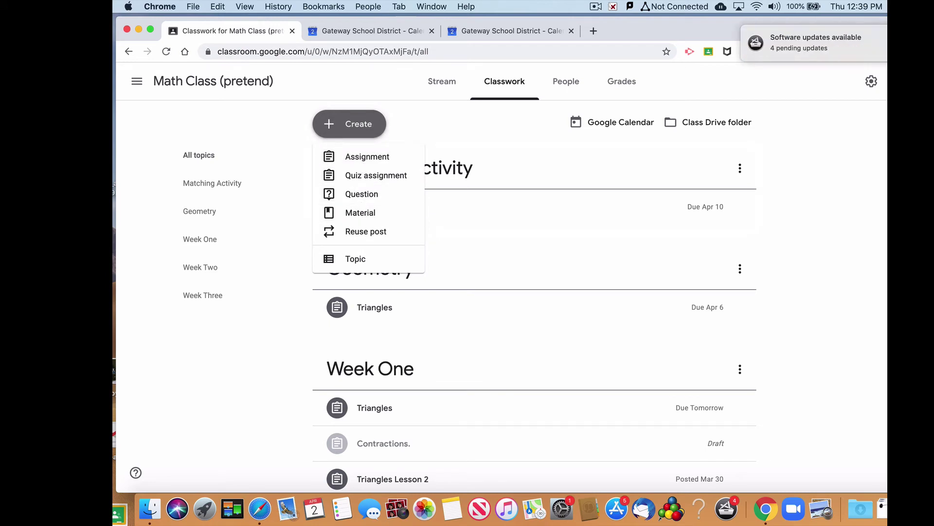
pyautogui.click(364, 213)
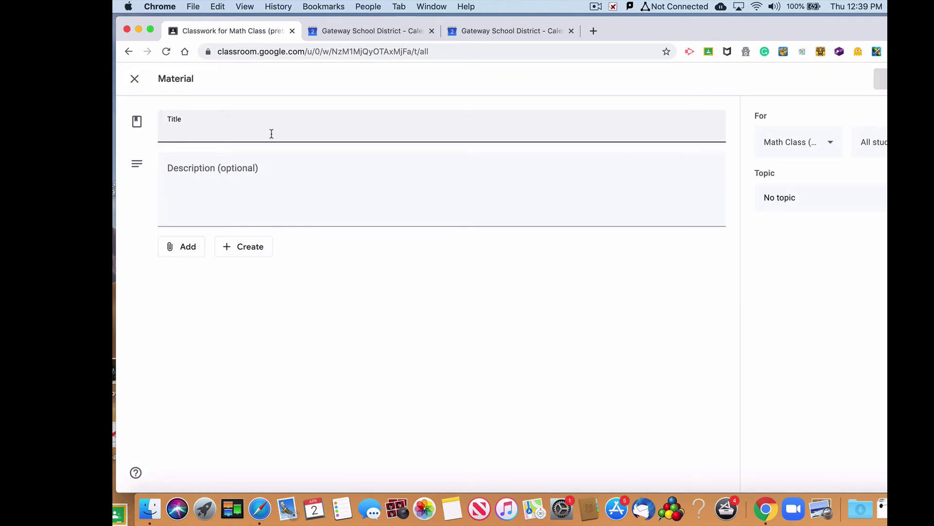
pyautogui.write('Office')
pyautogui.press('super+a')
pyautogui.press('BackSpace')
pyautogui.write('Office Hours')
# Enter the description "Join me if you have any questions about your classwork." and paste the copied Meet link on the line below.
pyautogui.click(197, 171)
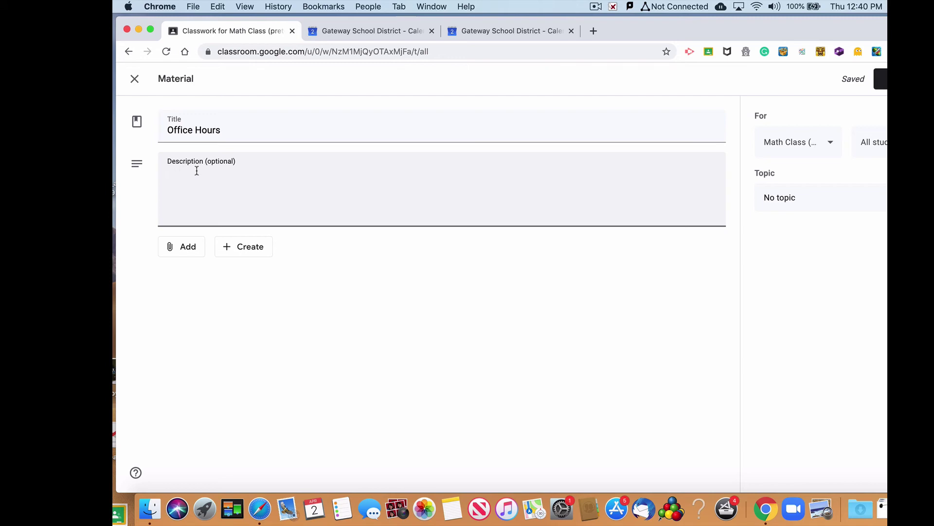
pyautogui.write('Joi')
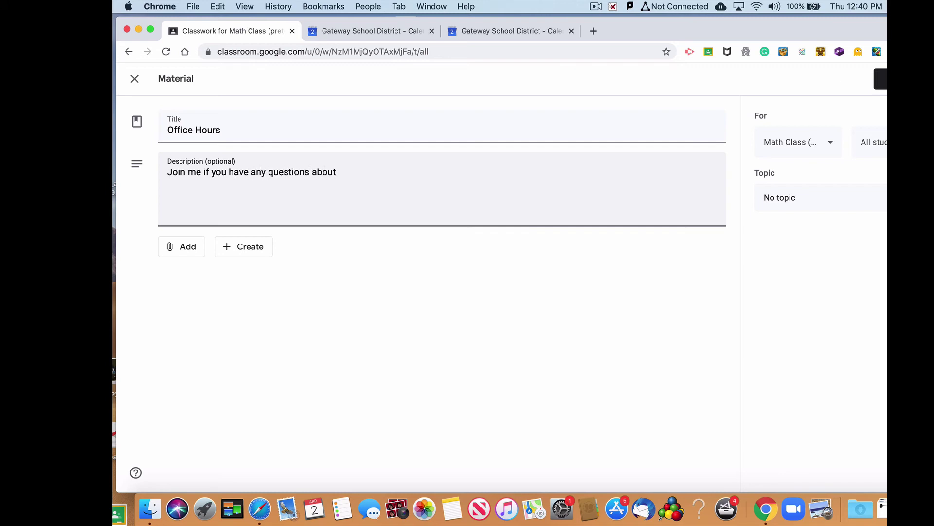
pyautogui.write('your classwork.')
pyautogui.press('Return')
pyautogui.click(217, 7)
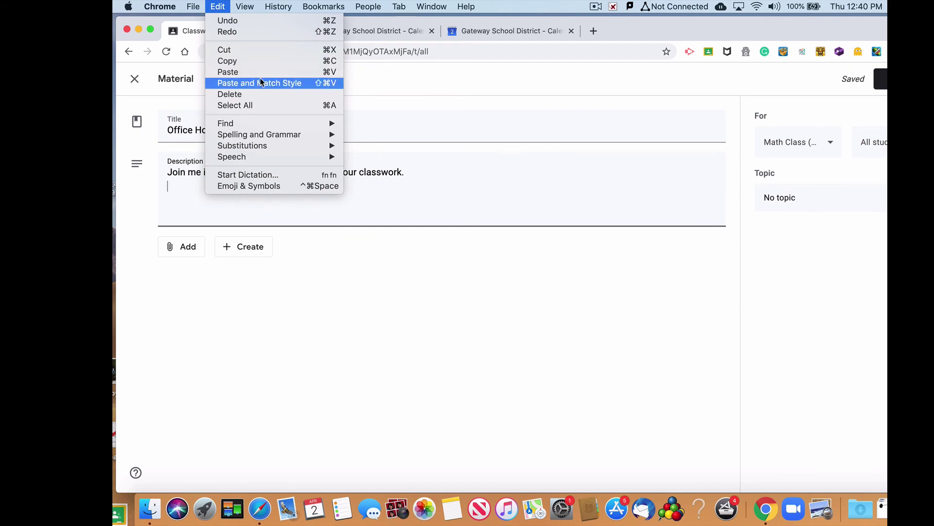
pyautogui.click(229, 72)
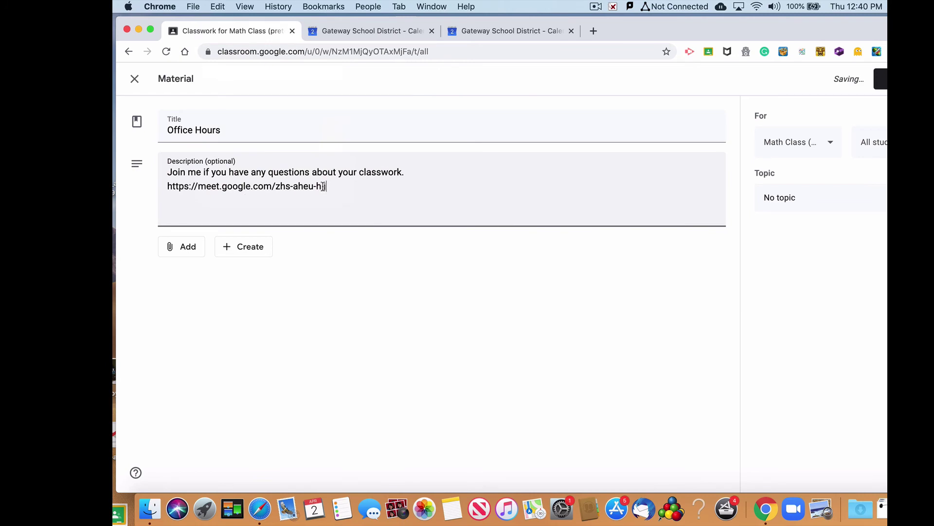
pyautogui.moveTo(344, 190); pyautogui.dragTo(223, 187)
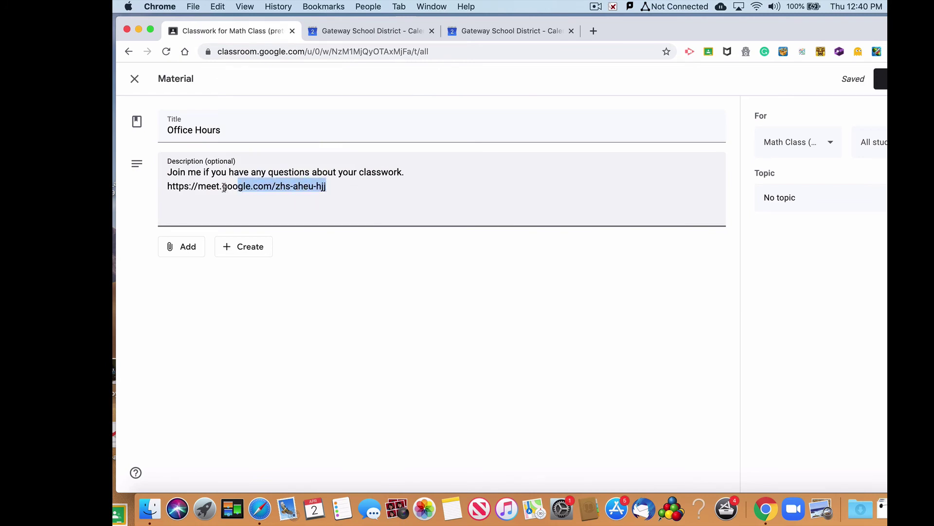
pyautogui.click(315, 235)
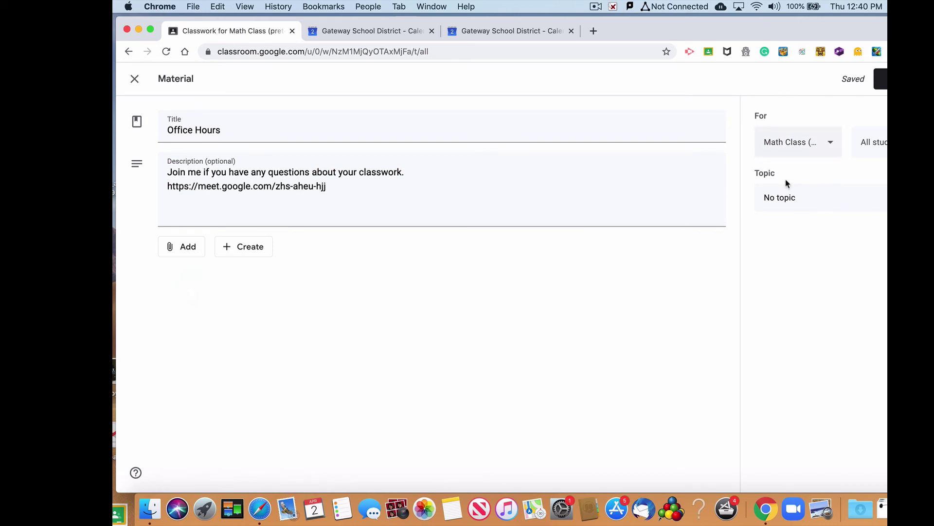
# Assign the Office Hours material to Science Class (pretend) in addition to Math Class (pretend).
pyautogui.click(829, 142)
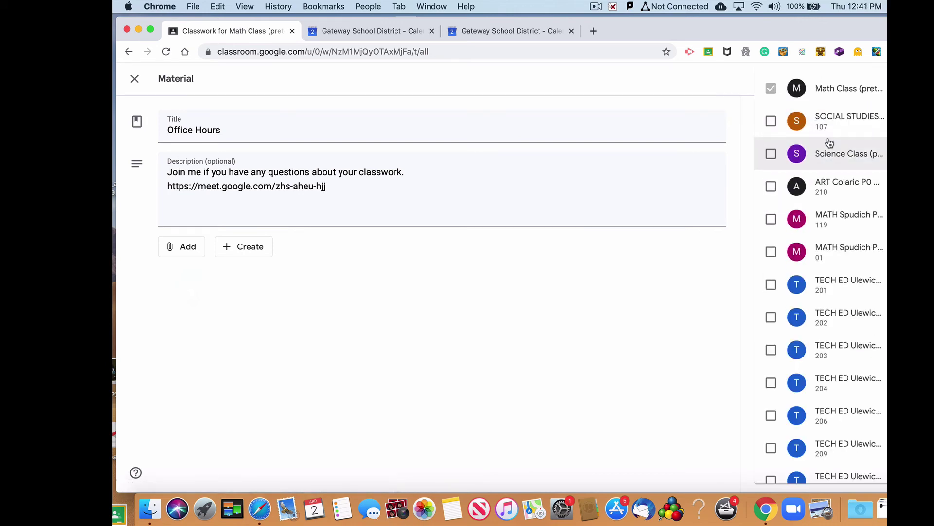
pyautogui.click(771, 154)
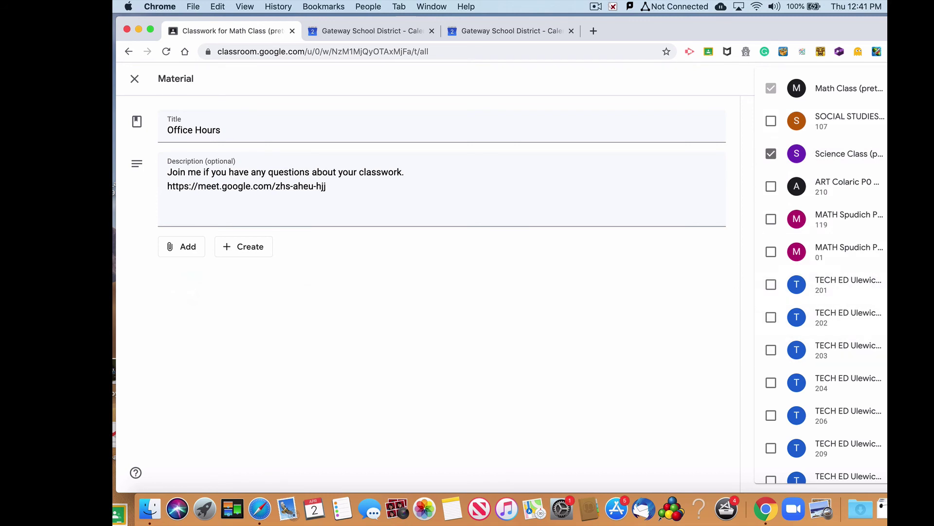
pyautogui.press('Escape')
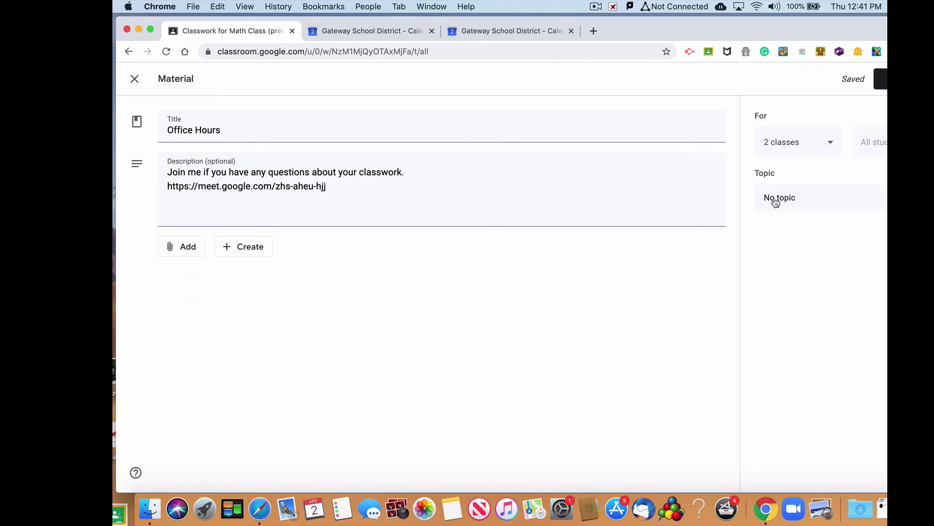
# Create a new "Office Hours" topic for the material and post it.
pyautogui.click(871, 198)
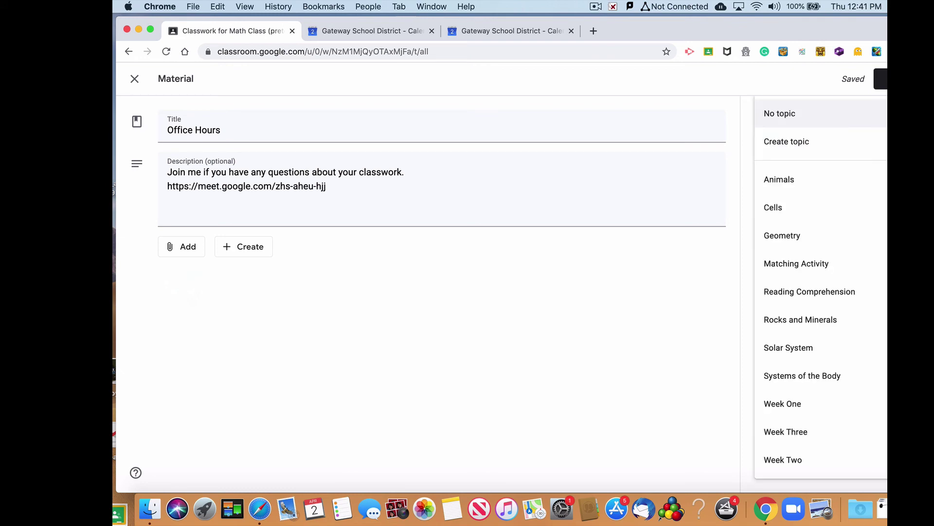
pyautogui.click(796, 141)
pyautogui.write('of')
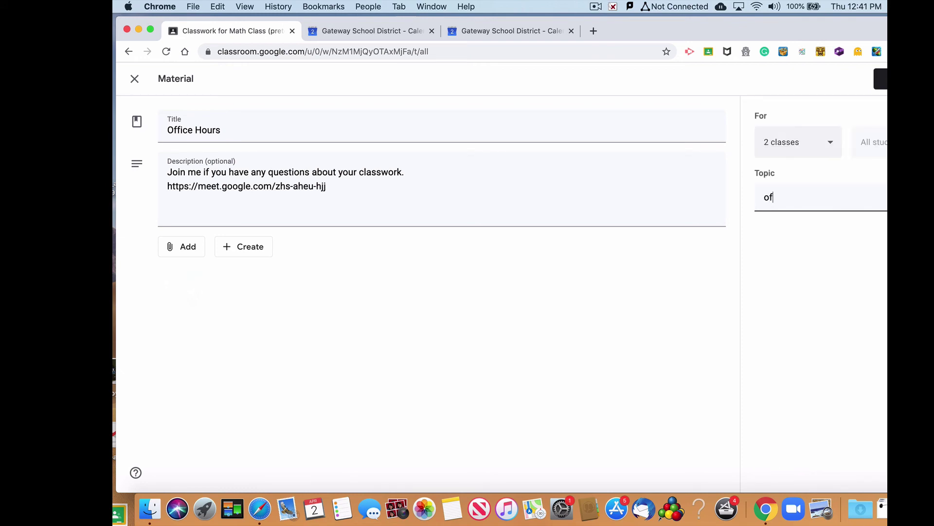
pyautogui.write('fice Hourse')
pyautogui.press('BackSpace')
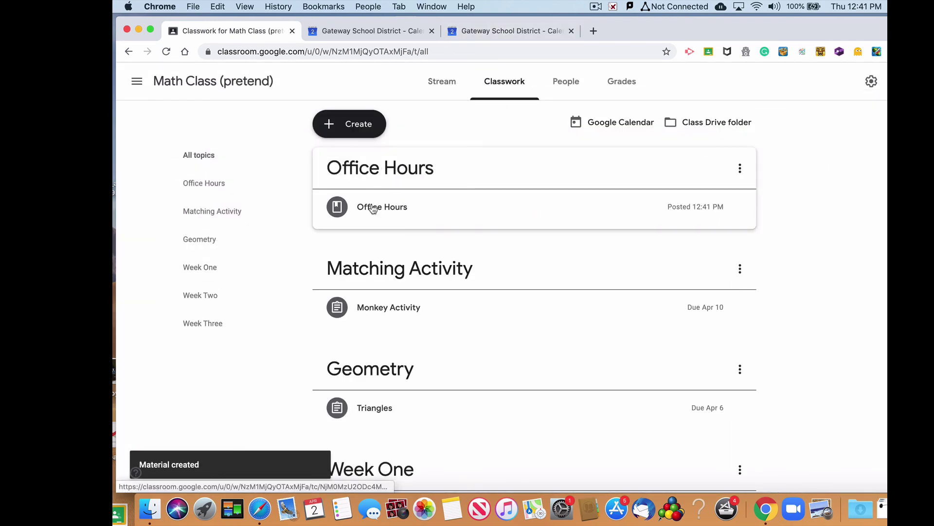
# Try placing the Matching Activity and Geometry topics above Office Hours, and move Office Hours back to the top of Classwork.
pyautogui.moveTo(369, 266); pyautogui.dragTo(363, 166)
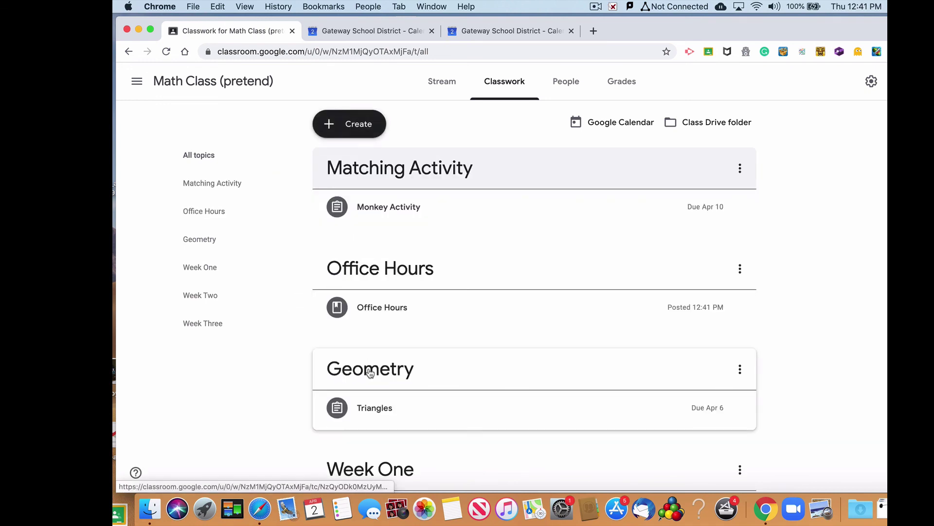
pyautogui.moveTo(371, 372); pyautogui.dragTo(368, 267)
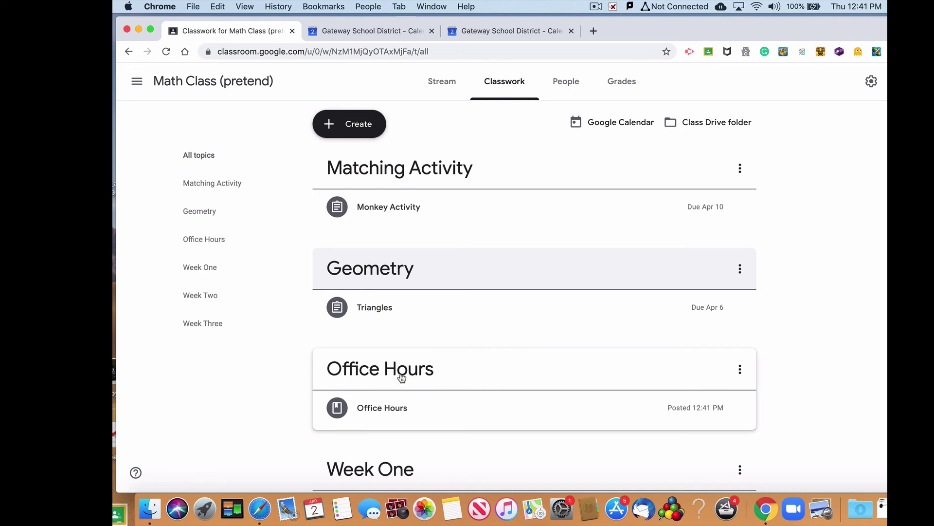
pyautogui.moveTo(403, 375); pyautogui.dragTo(406, 114)
# View the class Stream, and reorder the Classwork topics so Office Hours comes first, followed by Geometry and Matching Activity.
pyautogui.click(441, 81)
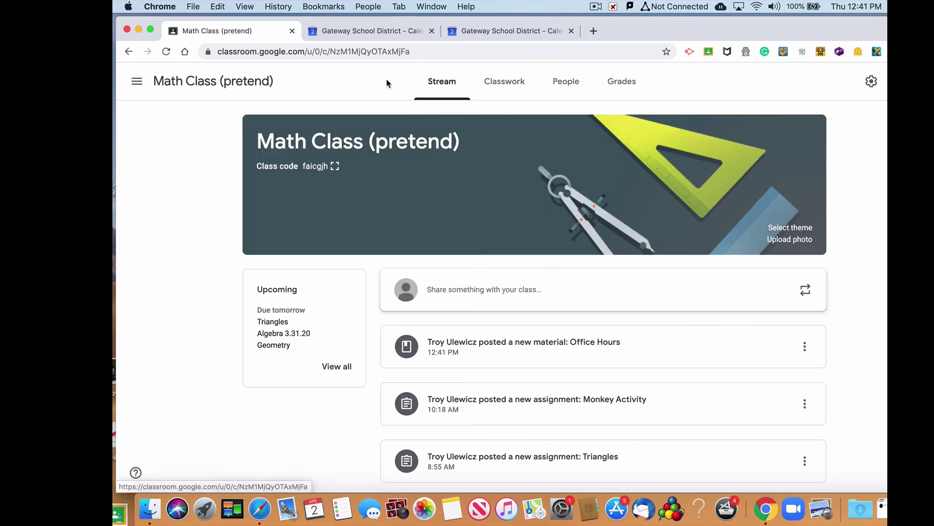
pyautogui.click(497, 85)
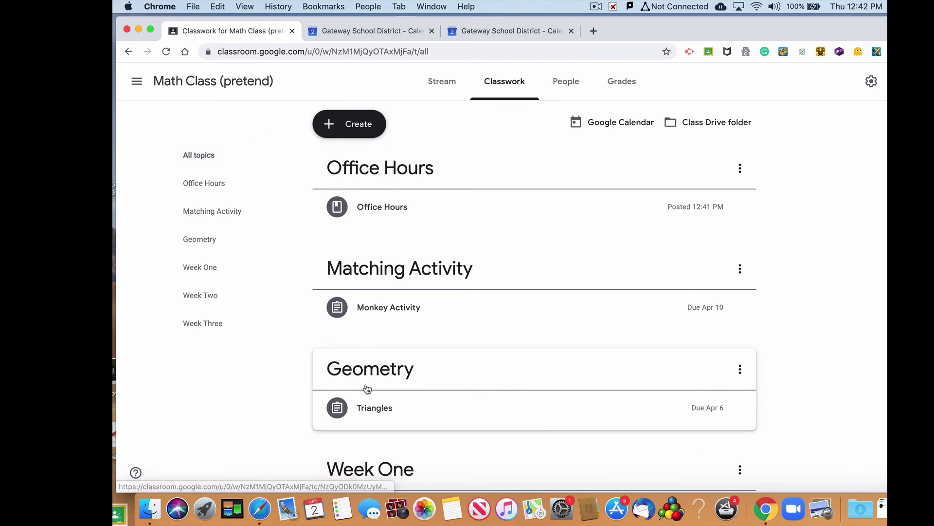
pyautogui.moveTo(369, 357); pyautogui.dragTo(313, 173)
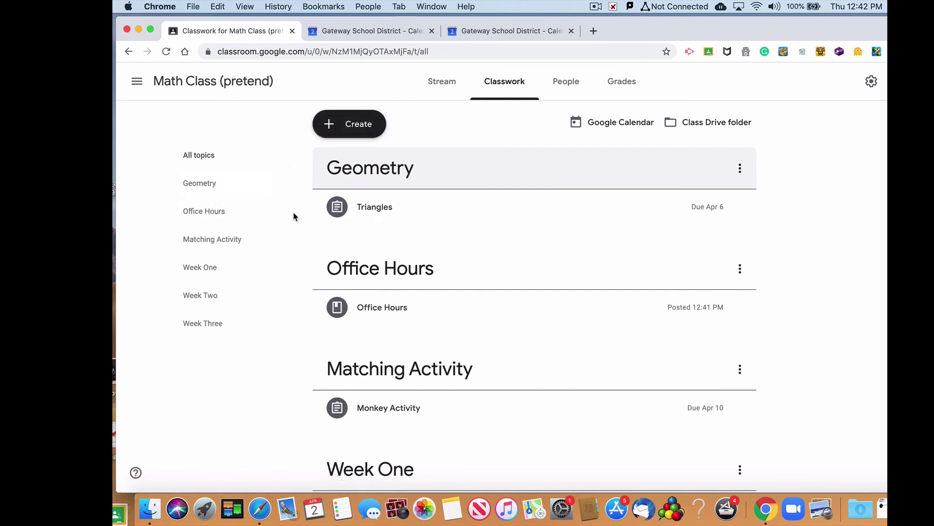
pyautogui.moveTo(337, 277); pyautogui.dragTo(349, 152)
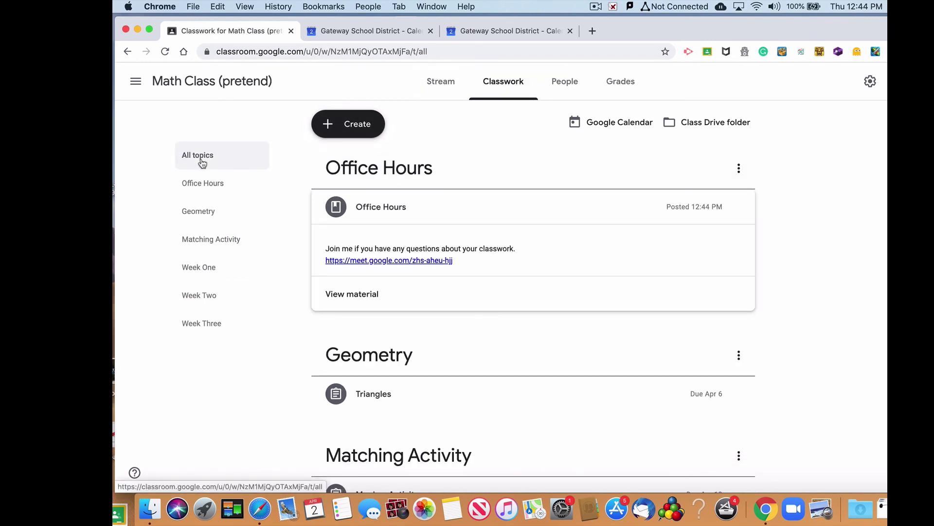
# Check the Office Hours post in the Stream, and open the Meet link from the Office Hours topic in Classwork.
pyautogui.click(457, 92)
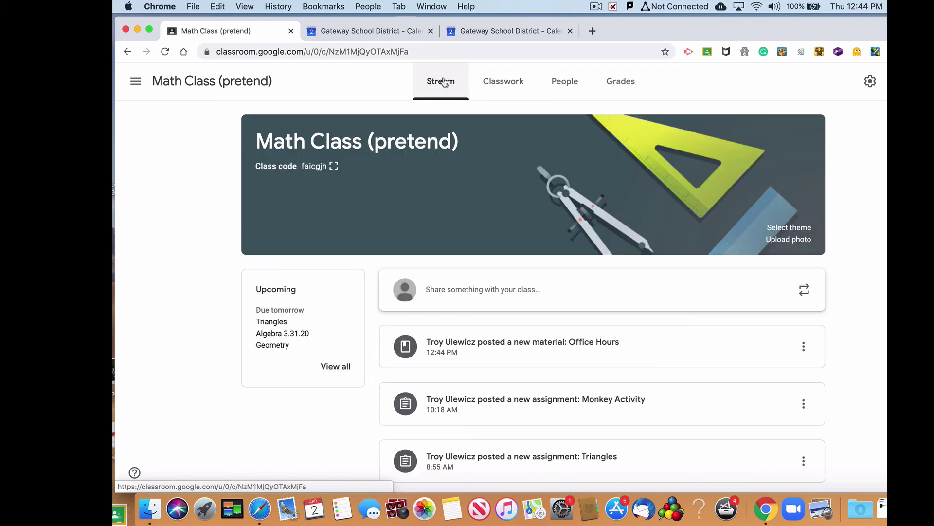
pyautogui.click(508, 88)
pyautogui.click(195, 185)
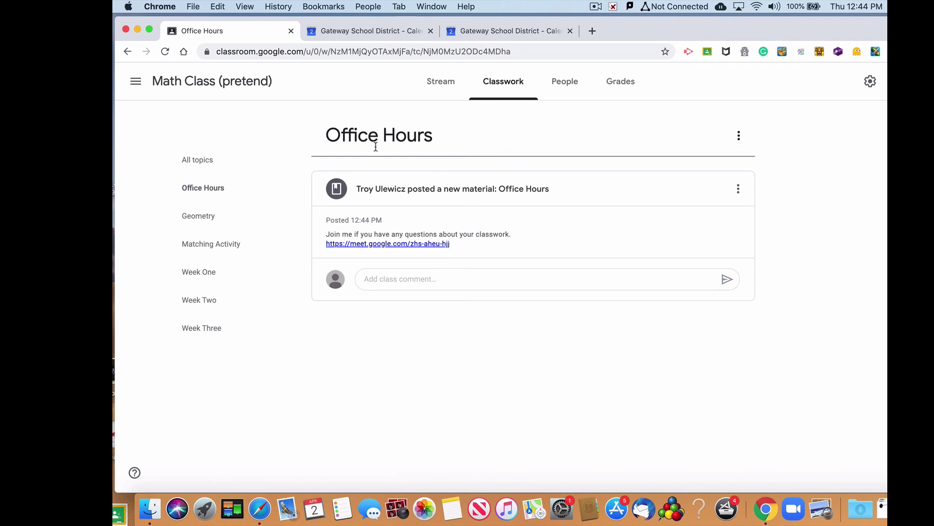
pyautogui.click(398, 243)
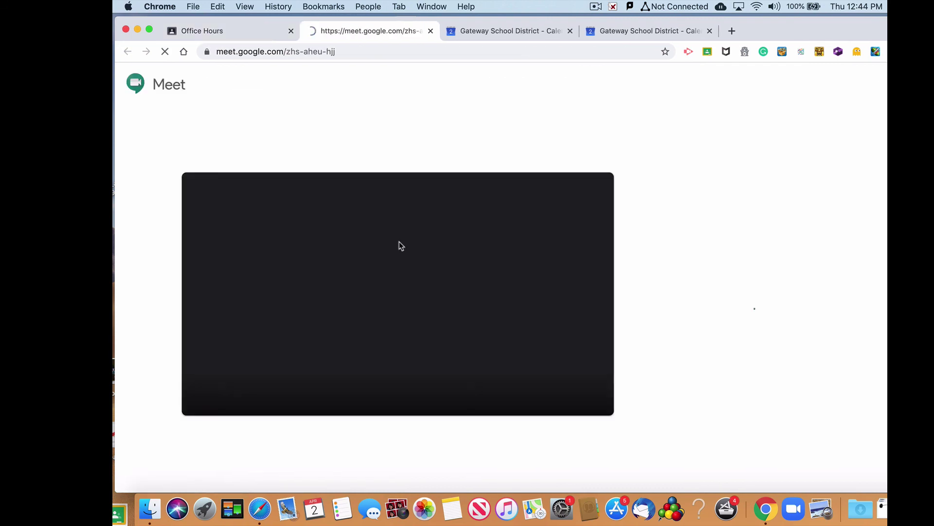